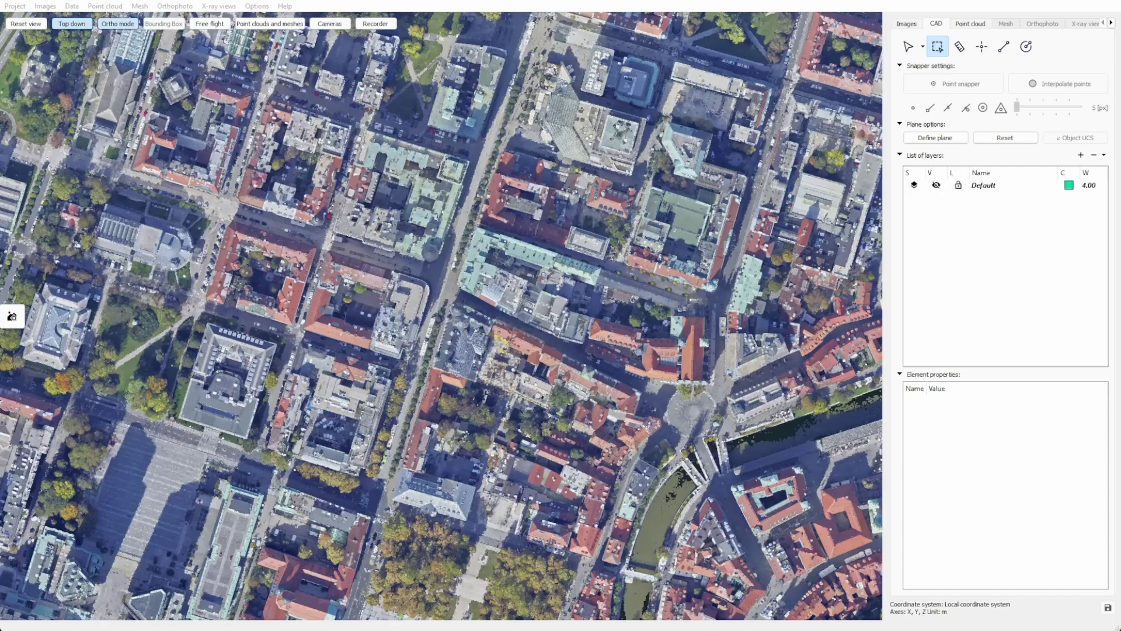
Step: Show the Default layer's circle over the round plaza beside the red-roofed church
scroll(438, 327, "up", 3)
middle_click_drag(765, 444, 360, 274)
scroll(359, 274, "up", 3)
left_click_drag(414, 283, 479, 394)
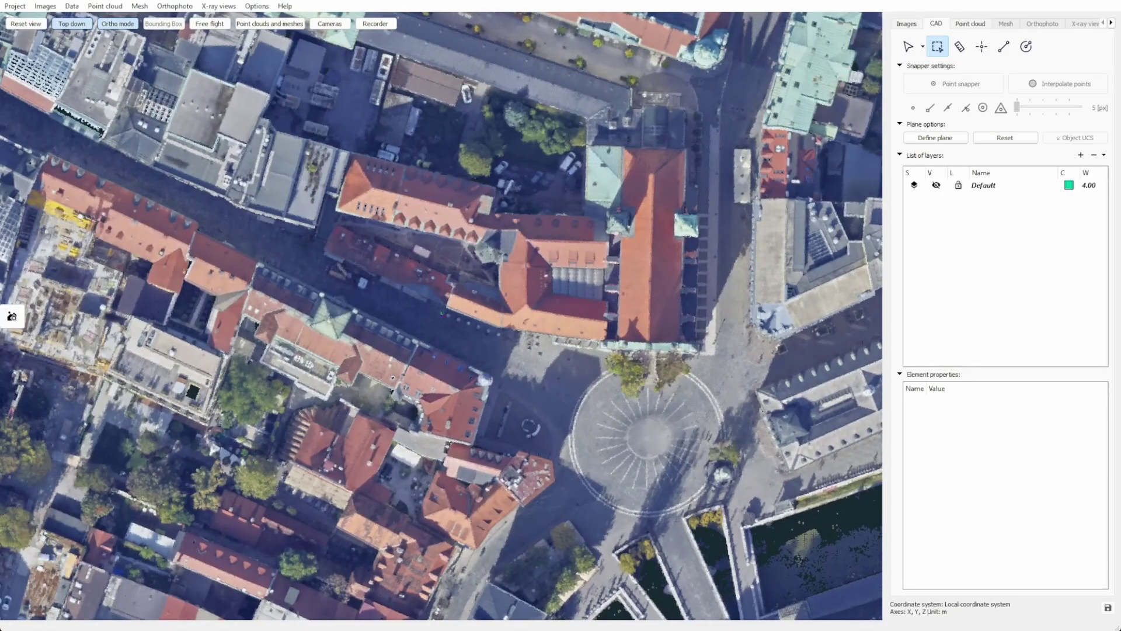
left_click(934, 183)
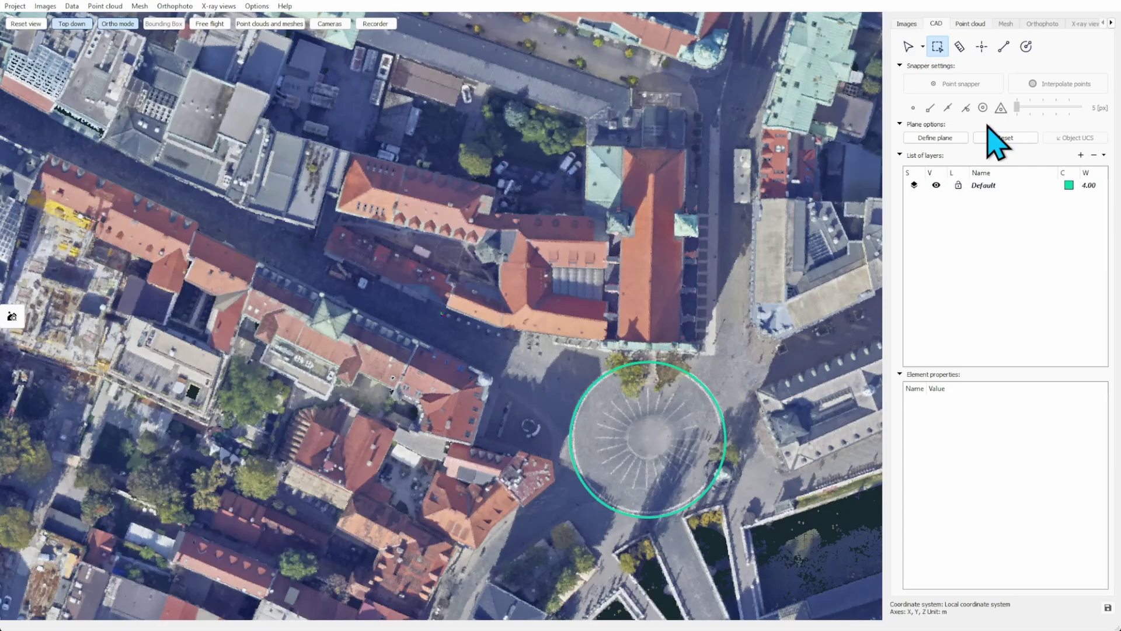
Step: With only the azimuth displayed, measure from the plaza circle's centre straight north past the church and straight east to the river
left_click(960, 46)
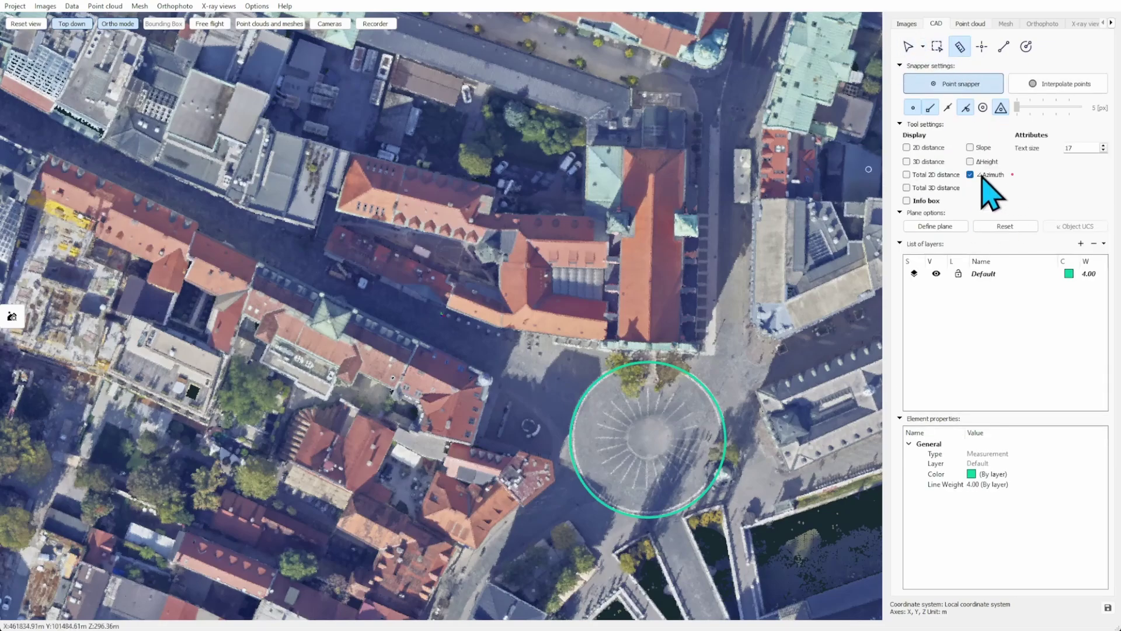
left_click(647, 439)
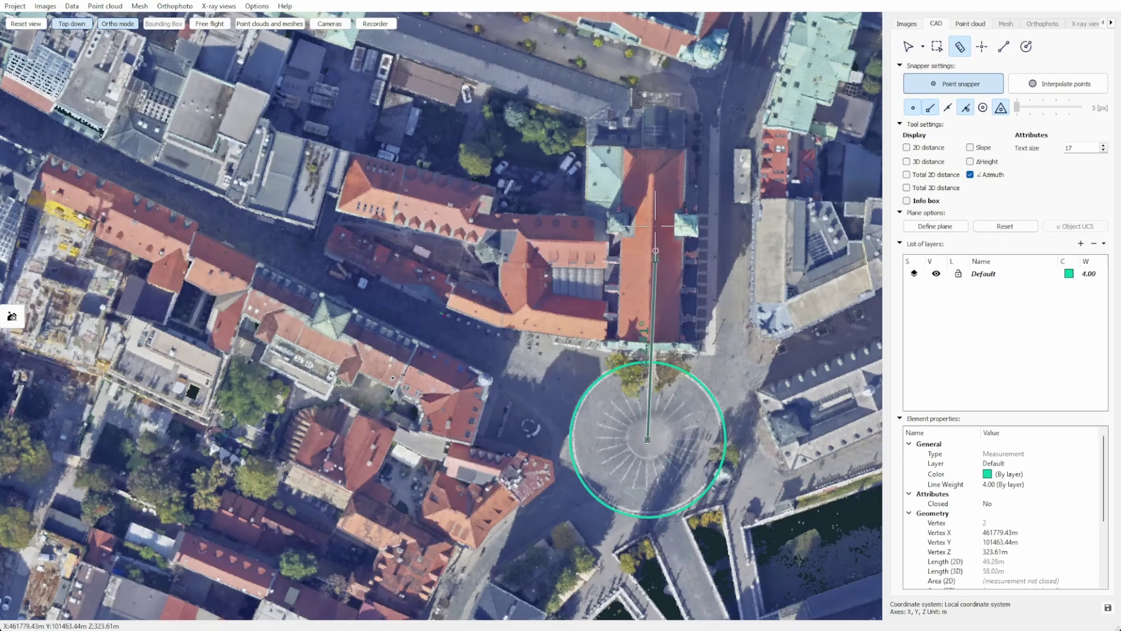
left_click(649, 101)
left_click(648, 439)
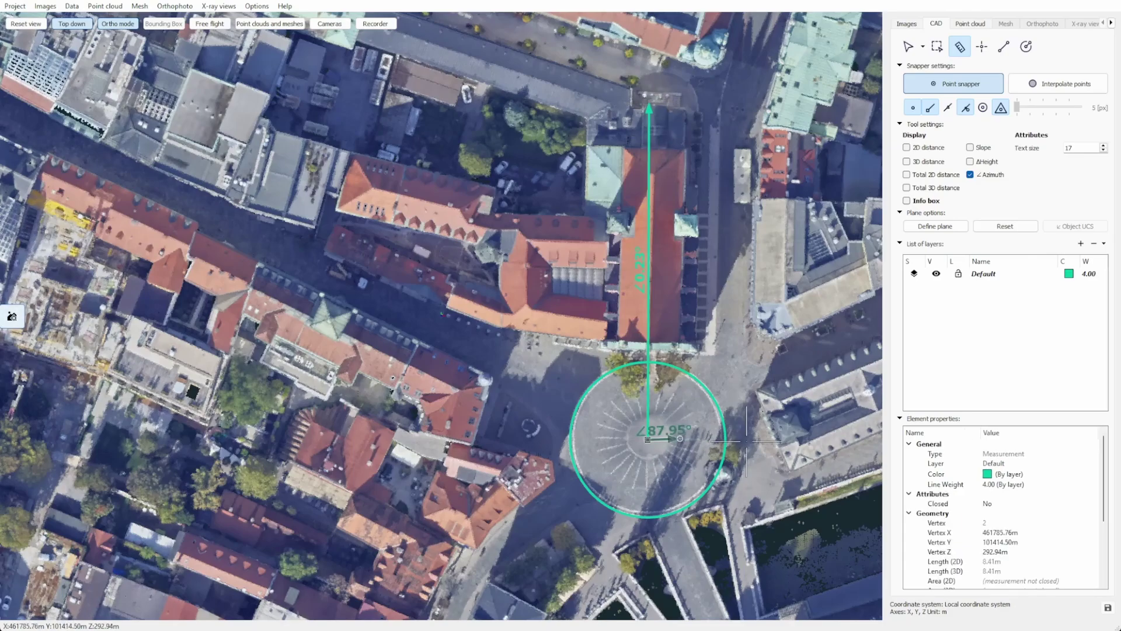
middle_click_drag(828, 439, 579, 430)
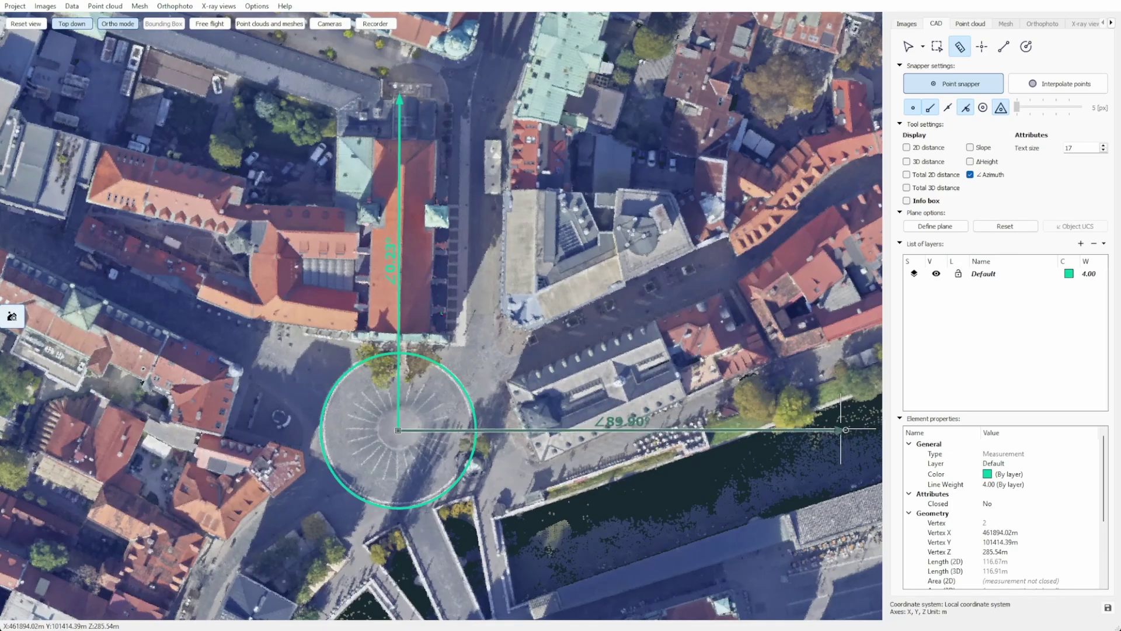
left_click(821, 433)
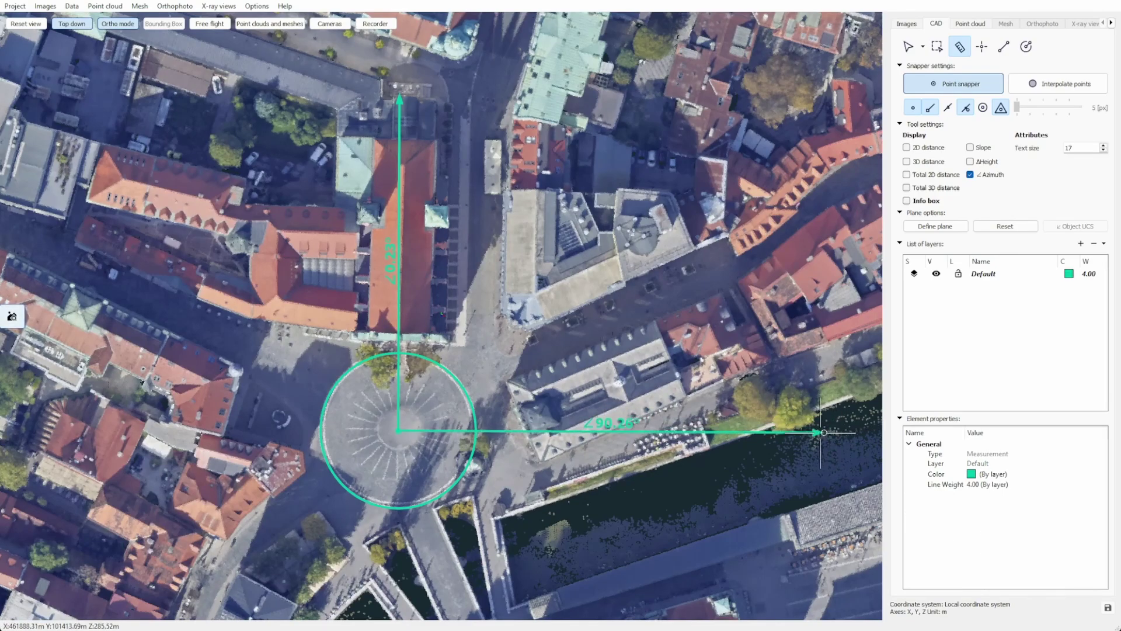
Step: Measure azimuths from the plaza circle's centre straight south beyond the bridges and straight west over the rooftops
left_click(398, 431)
middle_click_drag(505, 480, 506, 324)
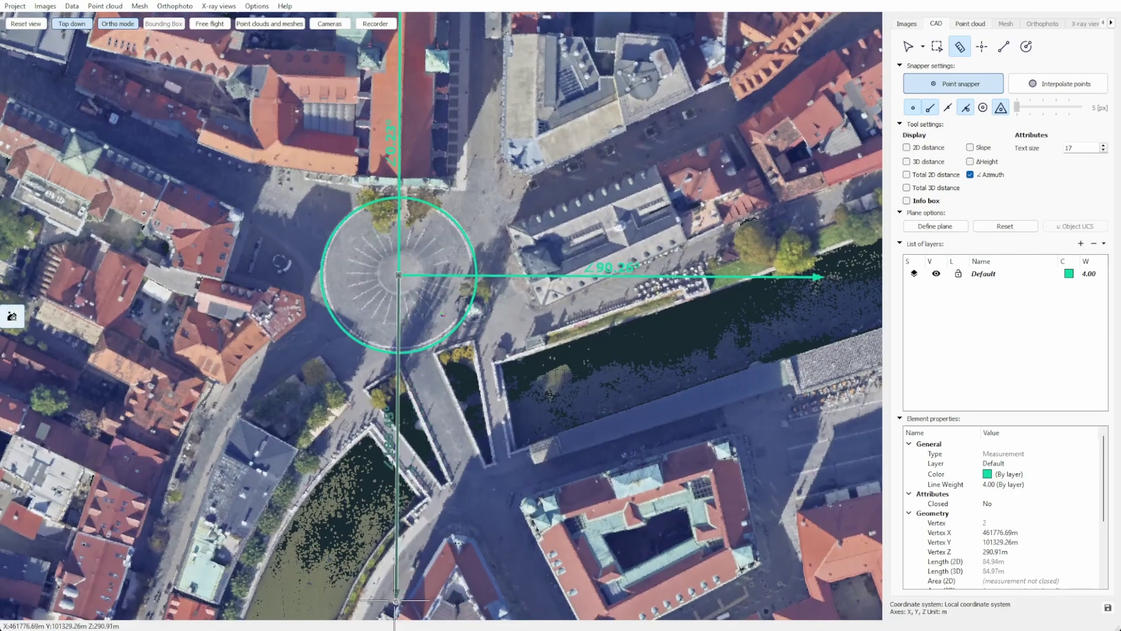
right_click(396, 601)
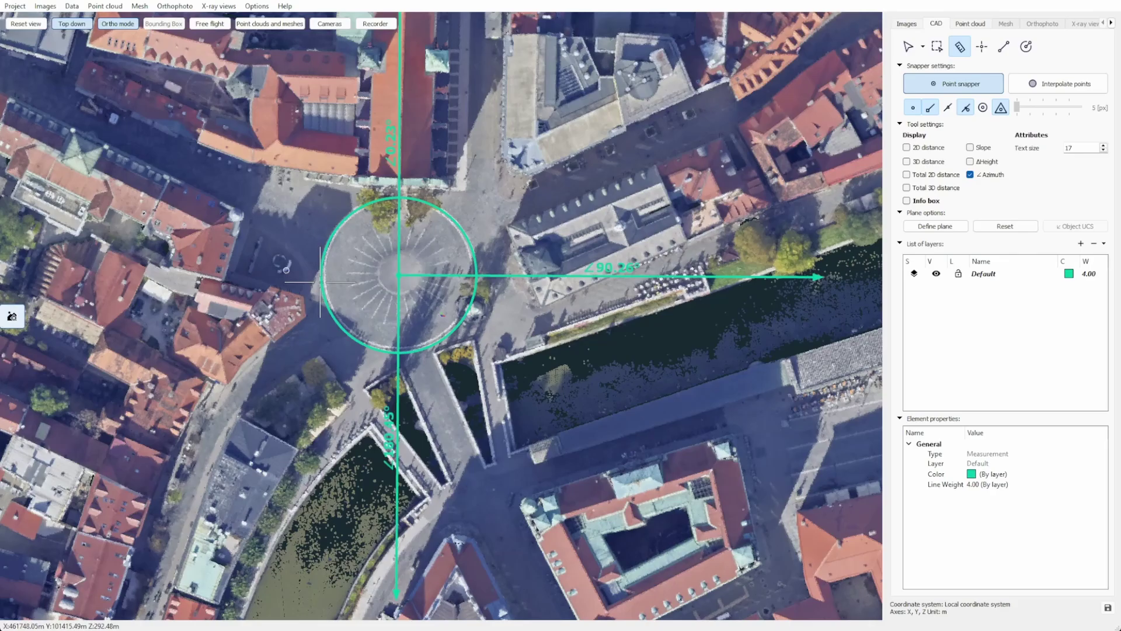
left_click(400, 275)
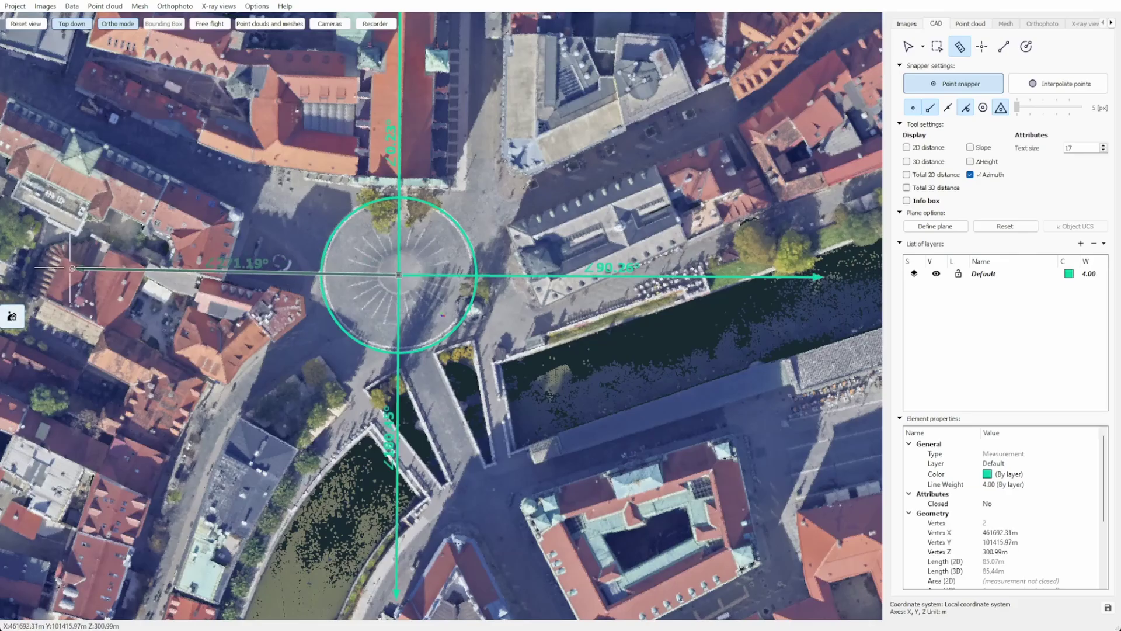
left_click(120, 272)
right_click(120, 272)
scroll(578, 358, "down", 2)
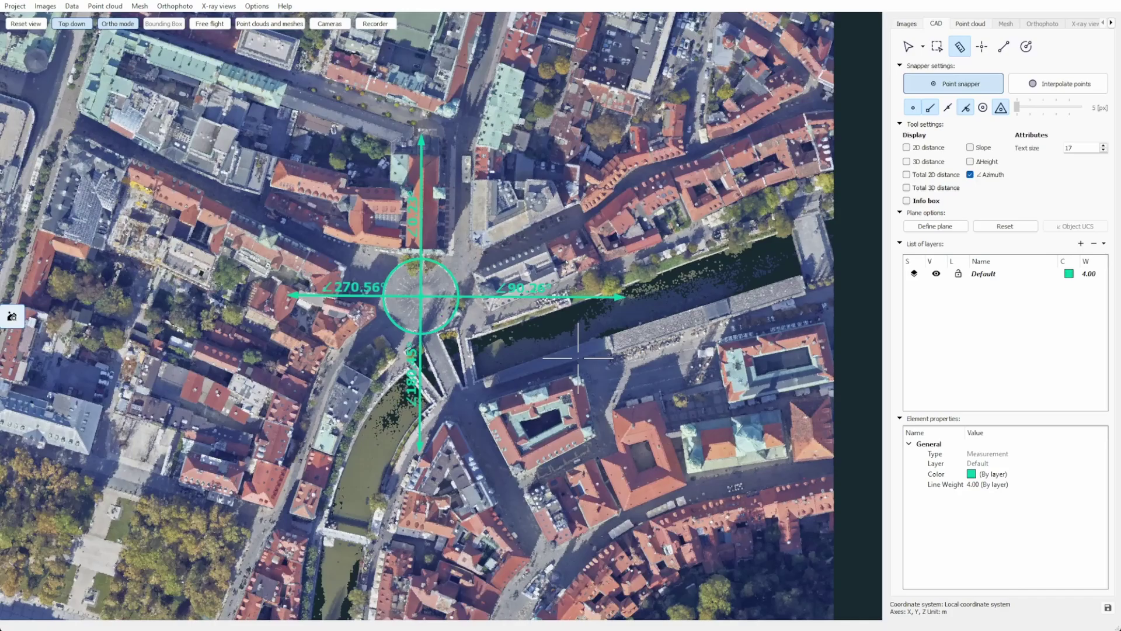
middle_click_drag(599, 375, 684, 424)
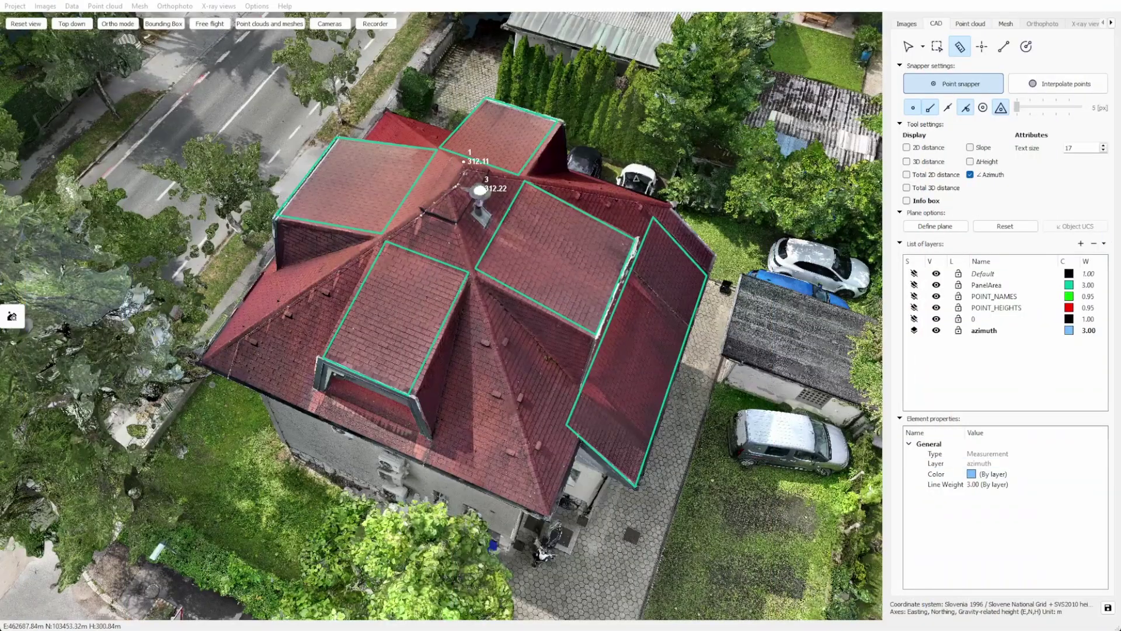
Step: Measure the azimuth down the front dormer's roof face from its upper edge to its lower edge, on the azimuth layer
scroll(648, 301, "up", 3)
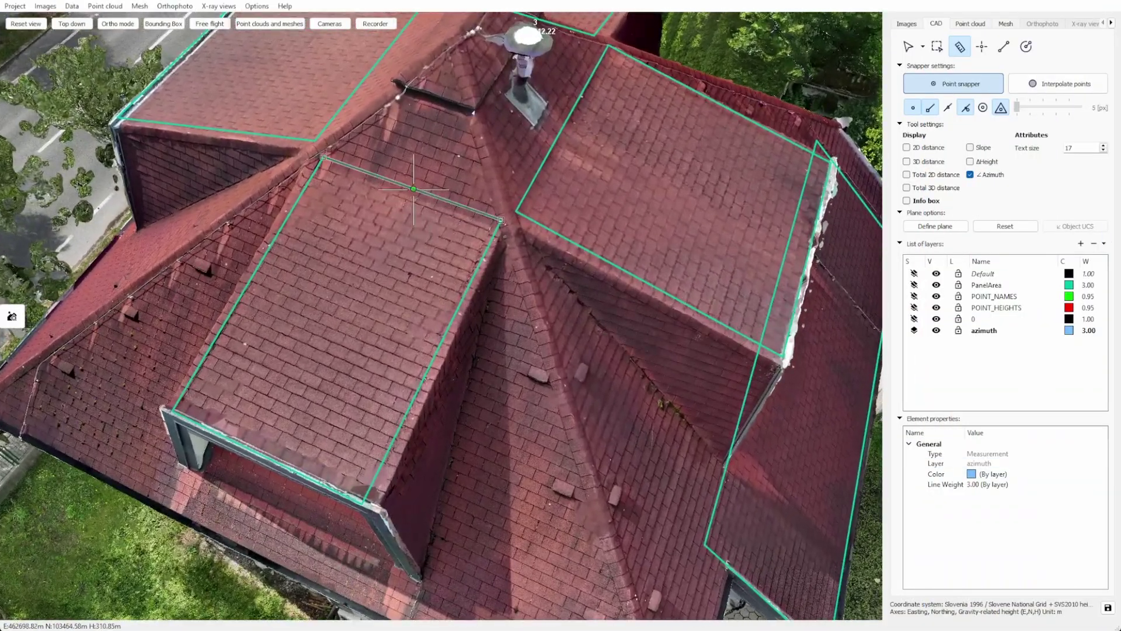
left_click(413, 189)
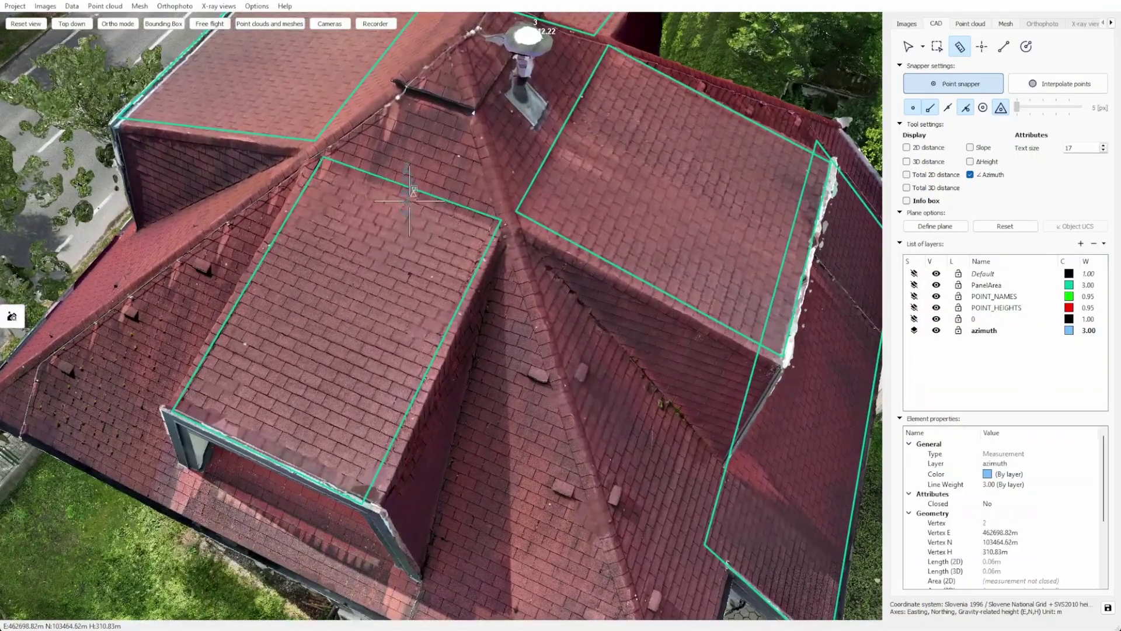
left_click(274, 461)
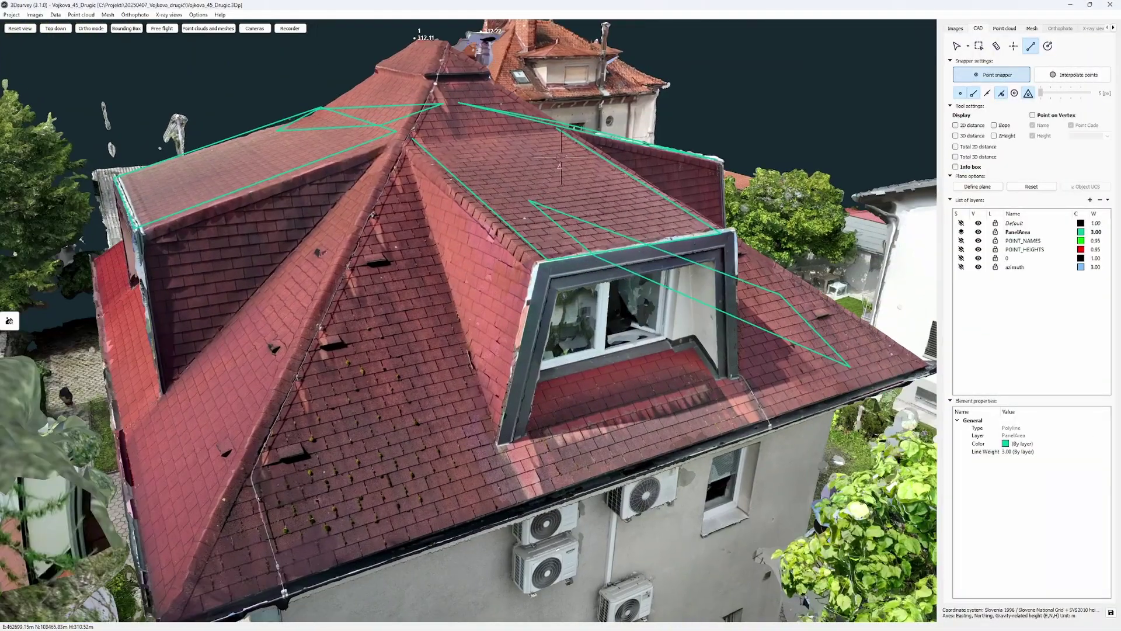
Step: Define a working plane through the corner points of the front dormer's roof outline
left_click_drag(559, 167, 552, 194)
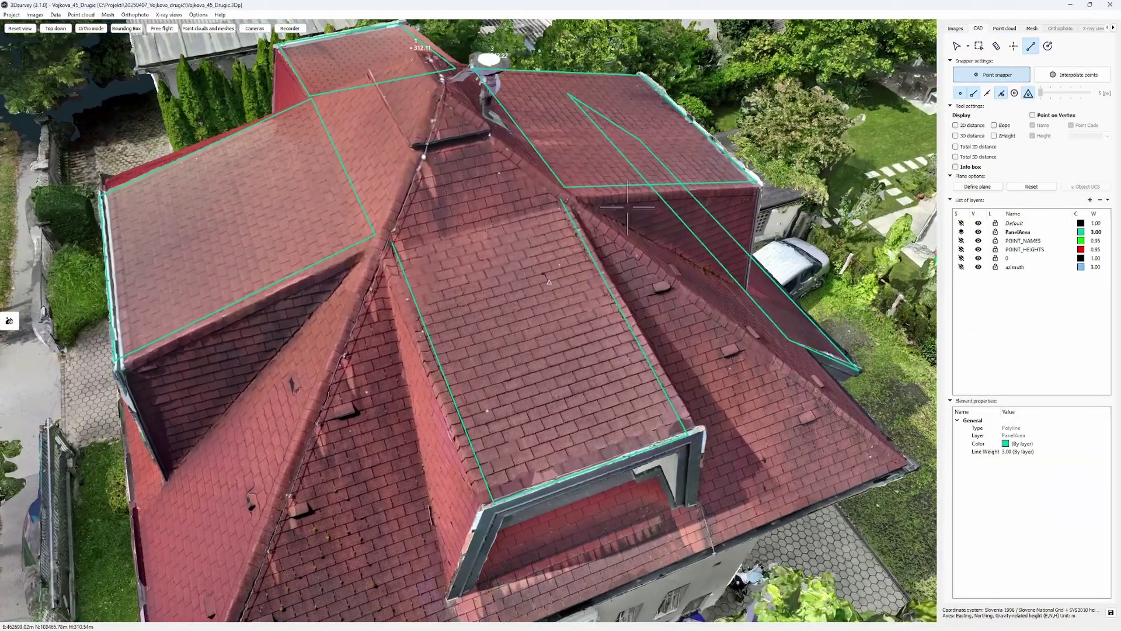
left_click(393, 244)
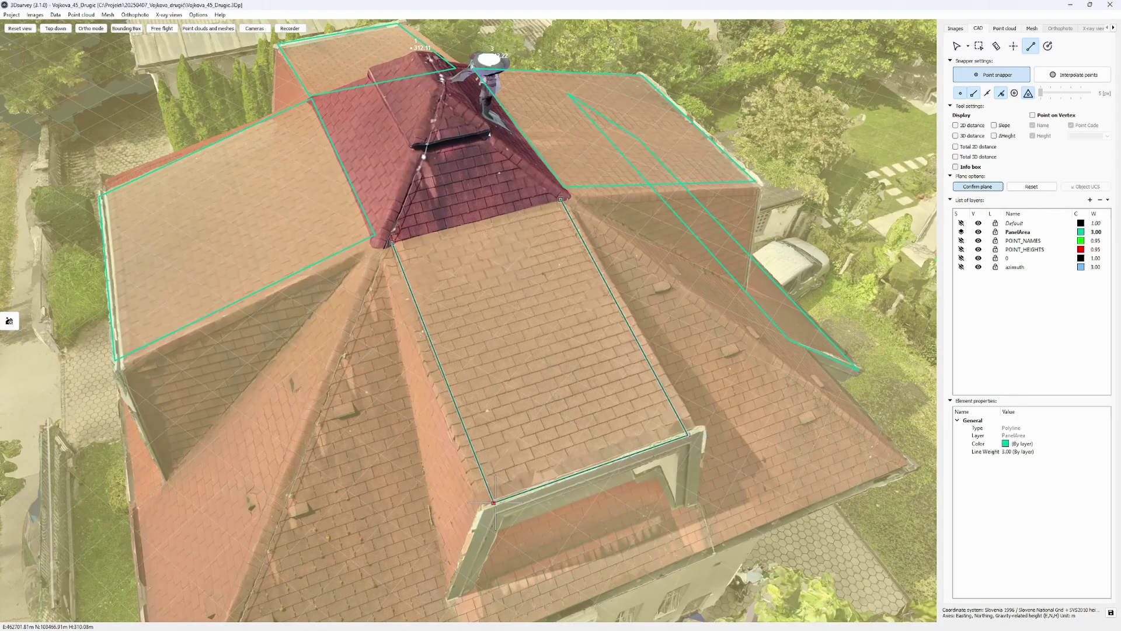
left_click(494, 503)
left_click(689, 434)
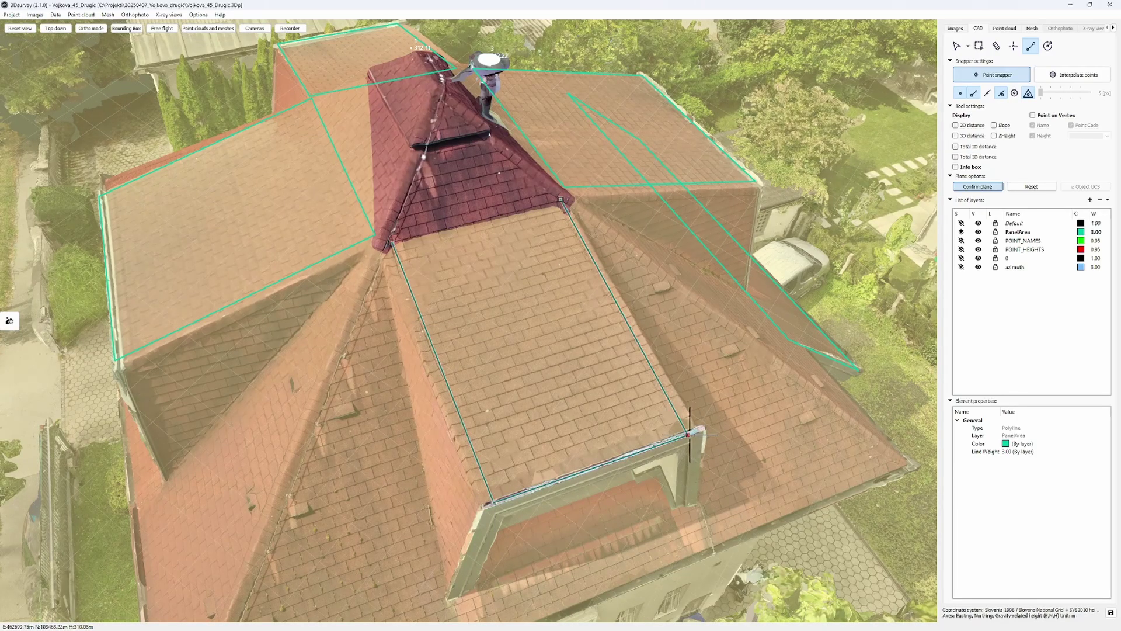
right_click(710, 432)
left_click_drag(696, 426, 695, 359)
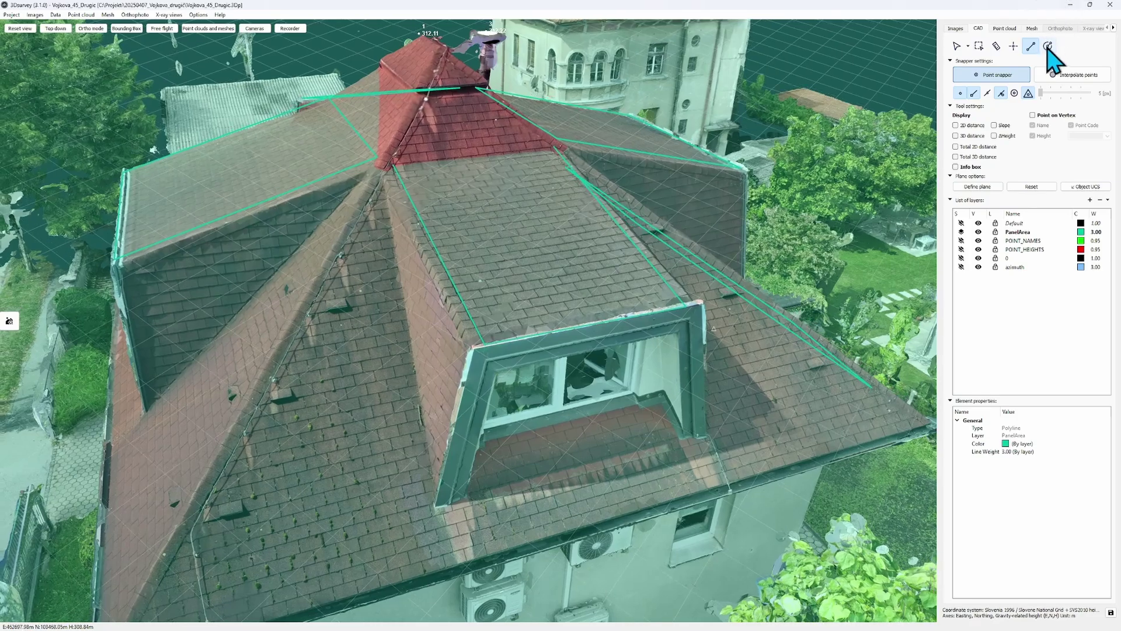
Step: Turn on Object UCS and measure the azimuth from the middle of the dormer roof's upper edge to its lower edge
left_click(394, 165)
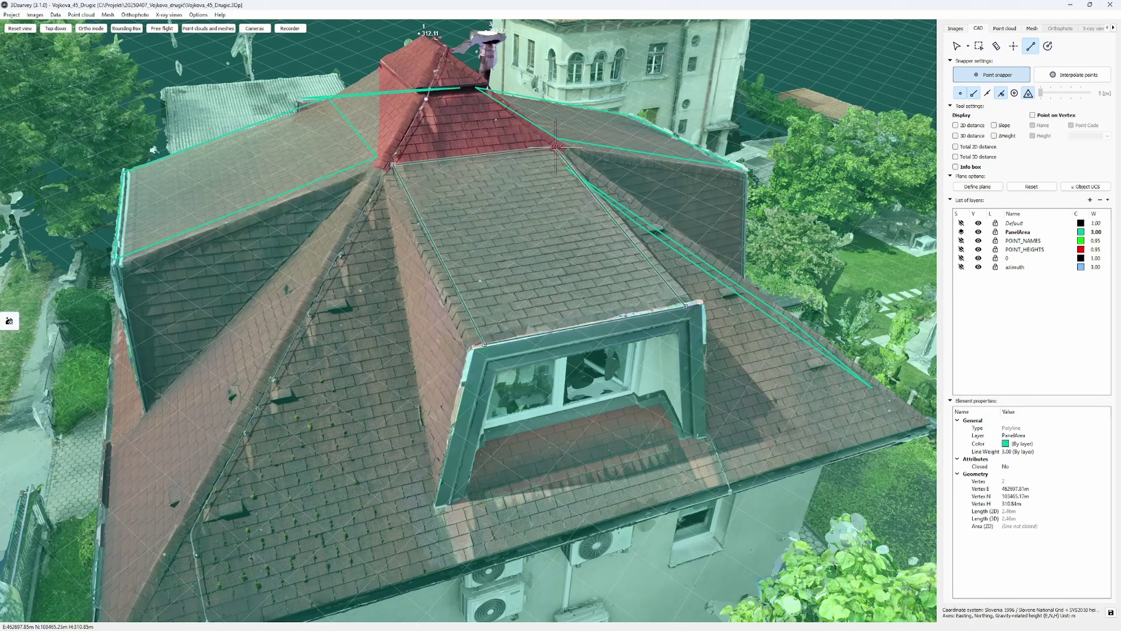
key("F8")
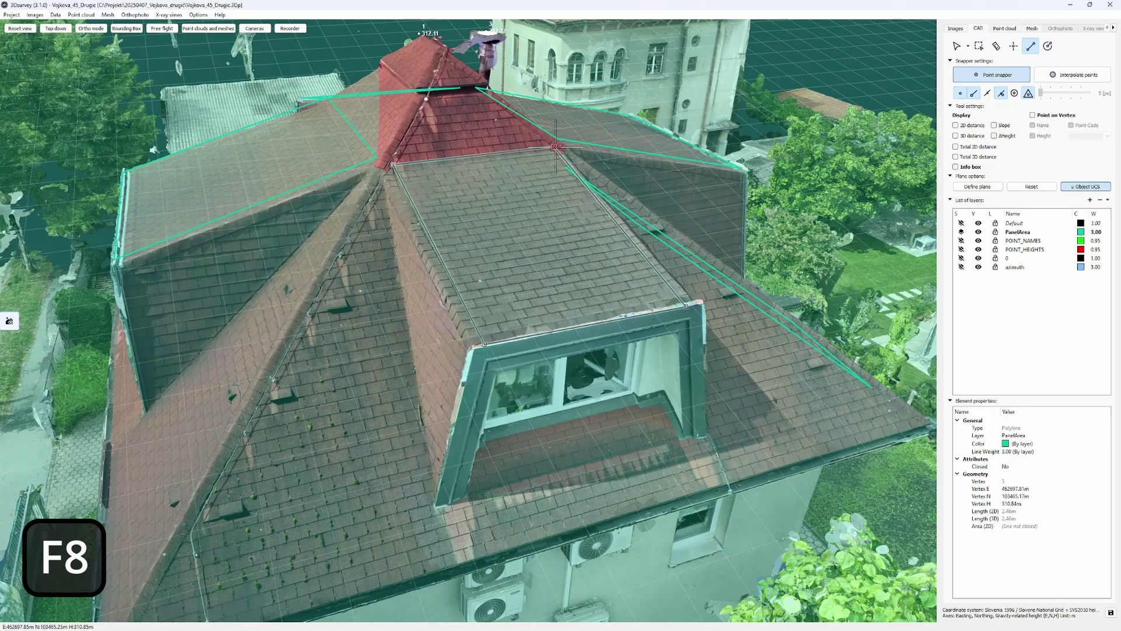
left_click(997, 46)
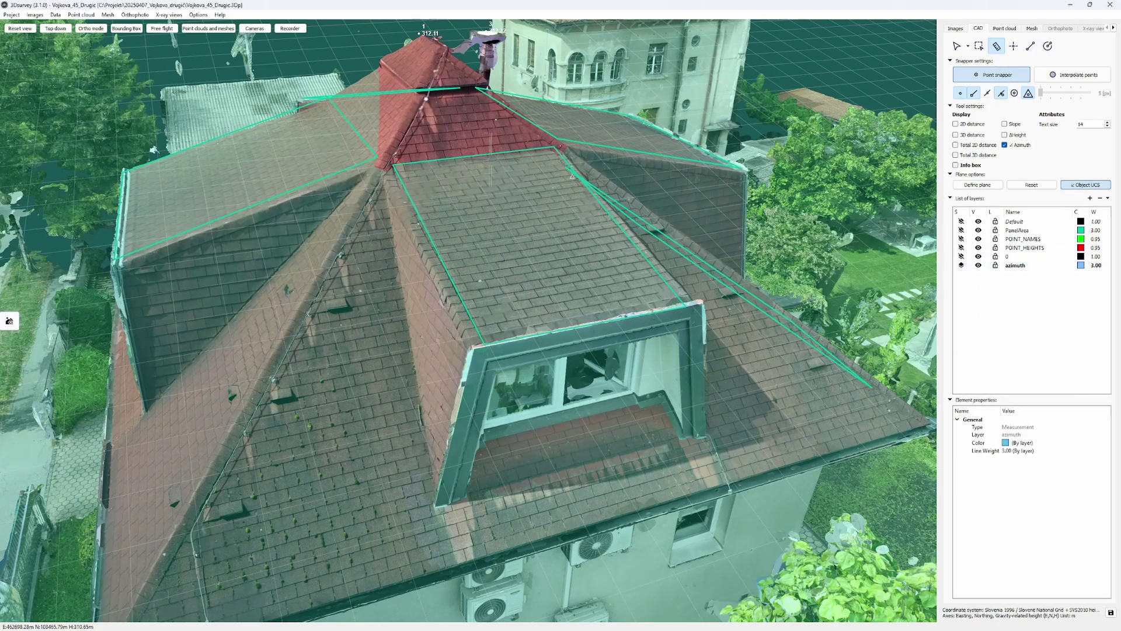
left_click(483, 155)
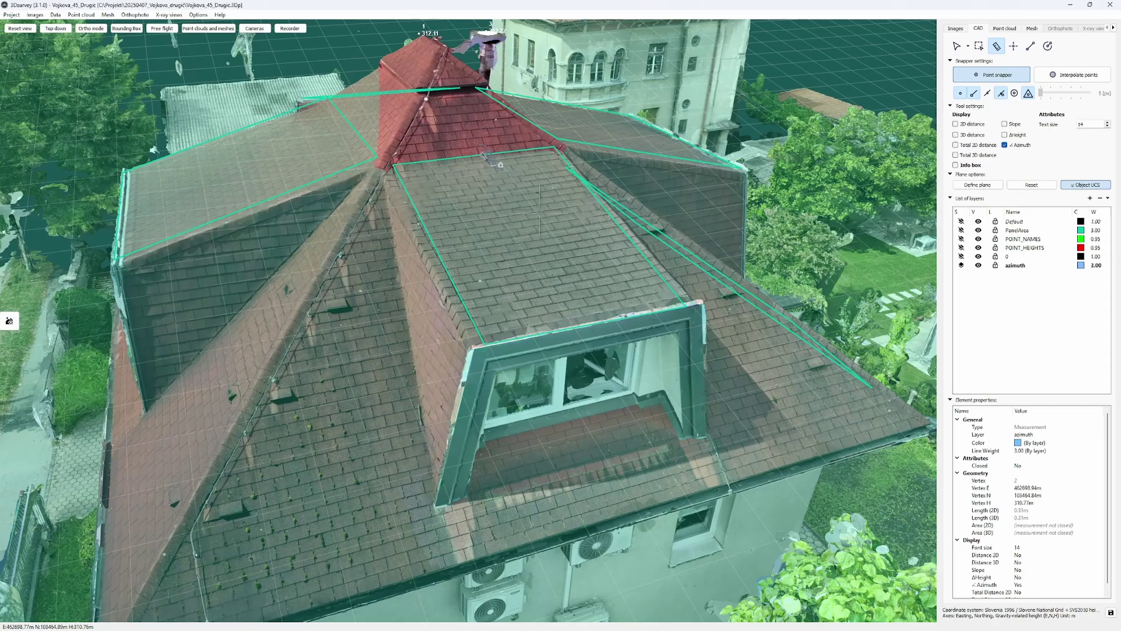
right_click(601, 320)
Step: Define a plane on the neighbouring dormer's roof outline and measure the azimuth from its upper edge to its lower edge
left_click_drag(591, 161, 736, 260)
left_click(984, 186)
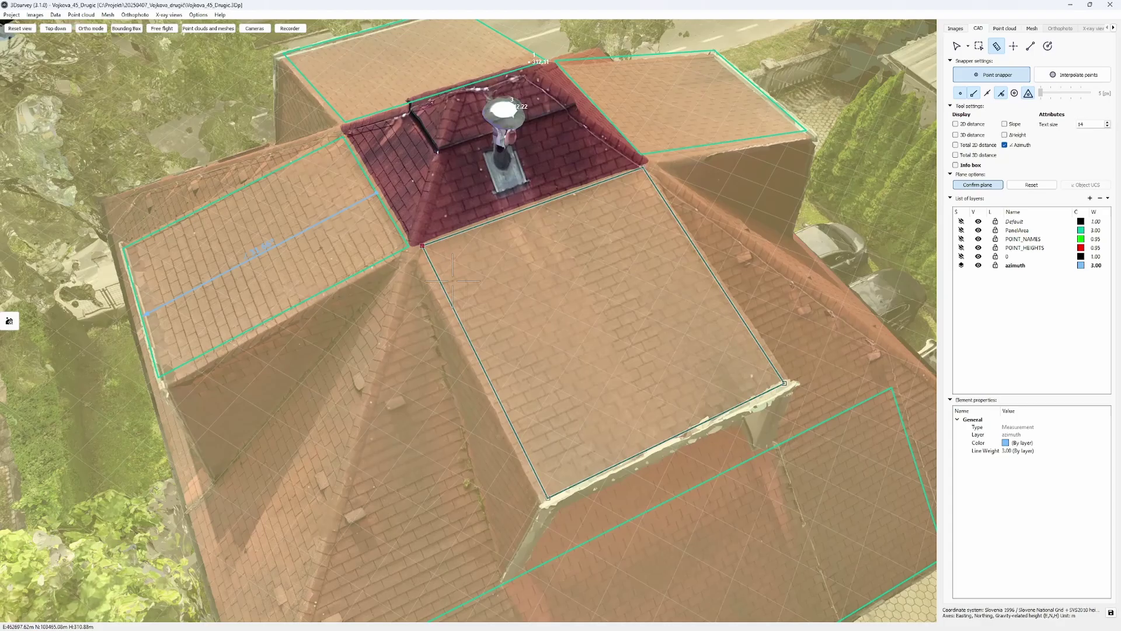
left_click(540, 244)
left_click(529, 208)
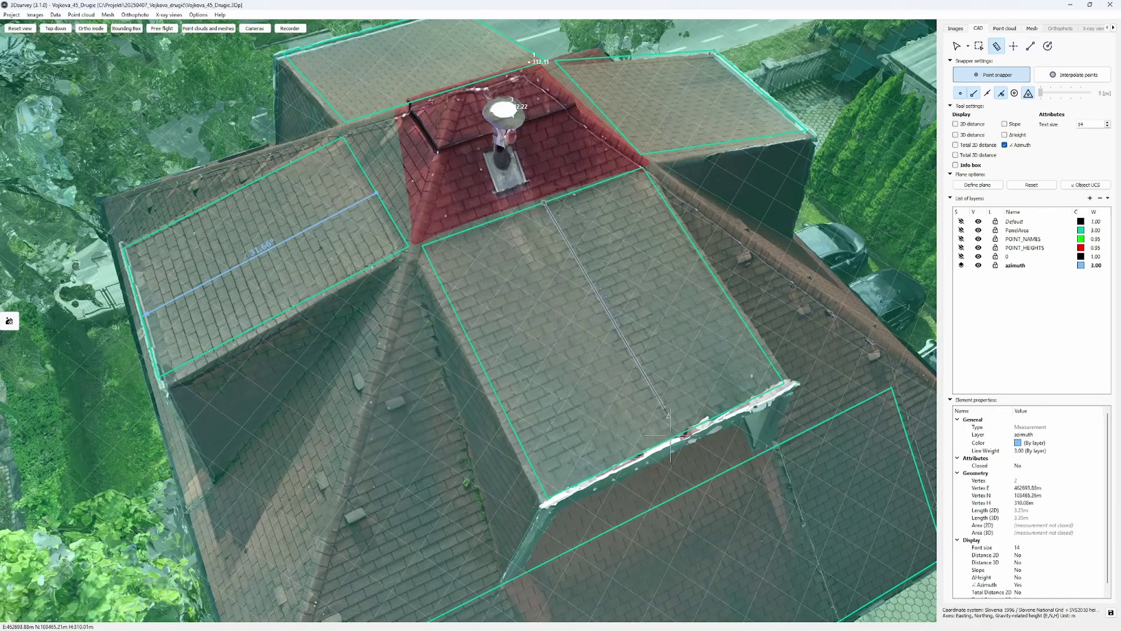
left_click(663, 442)
right_click(663, 441)
Step: Add slope to the displayed measurement values and reset the working plane
mouse_move(663, 442)
left_mouse_down()
mouse_move(630, 455)
mouse_move(461, 444)
mouse_move(450, 398)
left_mouse_up()
left_click(1005, 125)
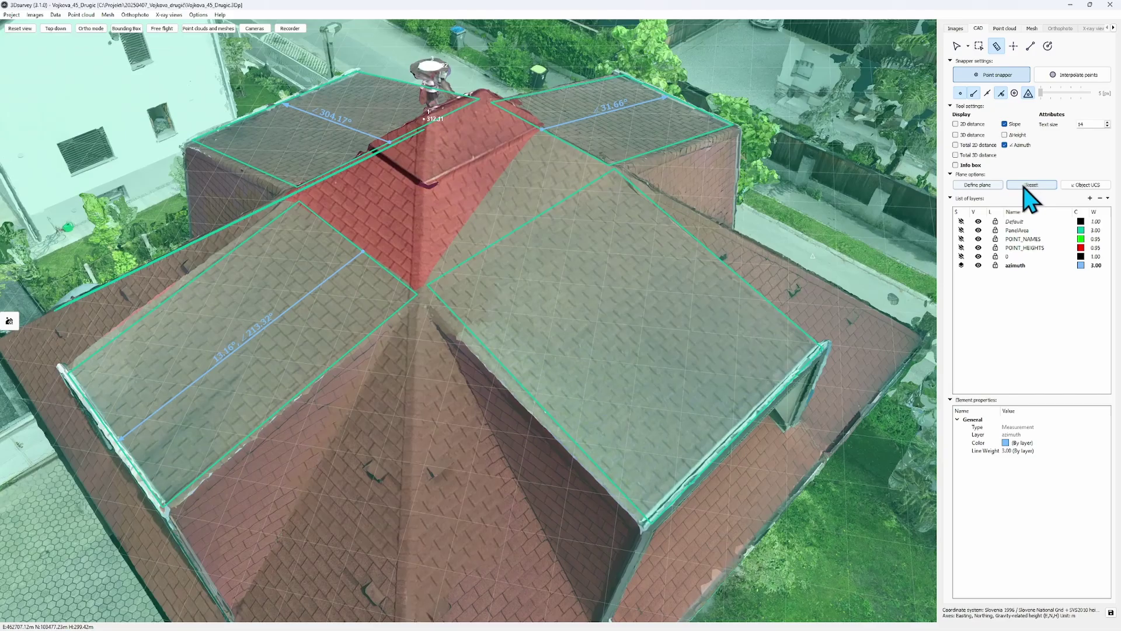
left_click(1031, 184)
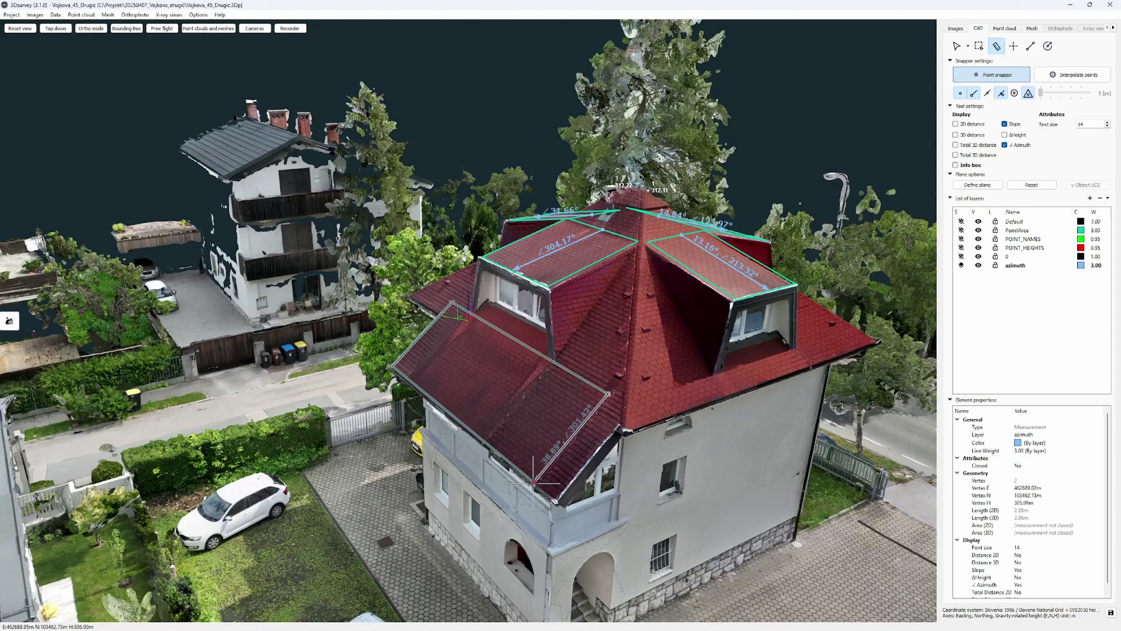
Step: Measure the slope and azimuth along the side edge of the outlined lower roof face, ending at its eave corner
left_click(534, 482)
right_click(533, 483)
left_click_drag(695, 407, 655, 424)
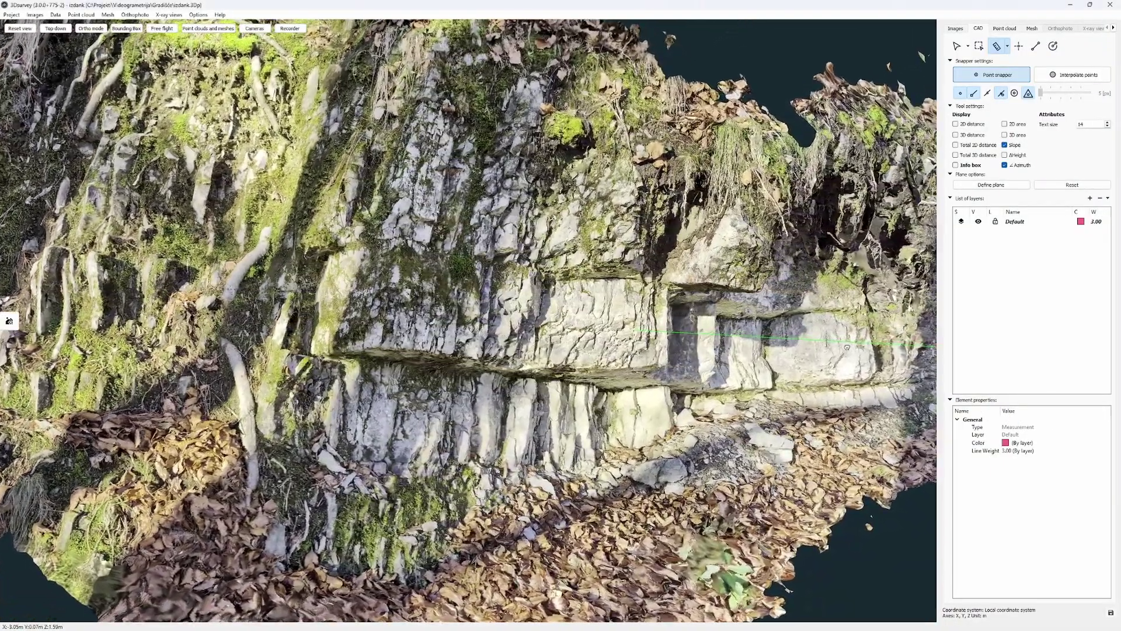
Step: Define a plane through several points on the underside of the overhanging rock layer
left_click_drag(847, 347, 879, 344)
scroll(484, 327, "down", 4)
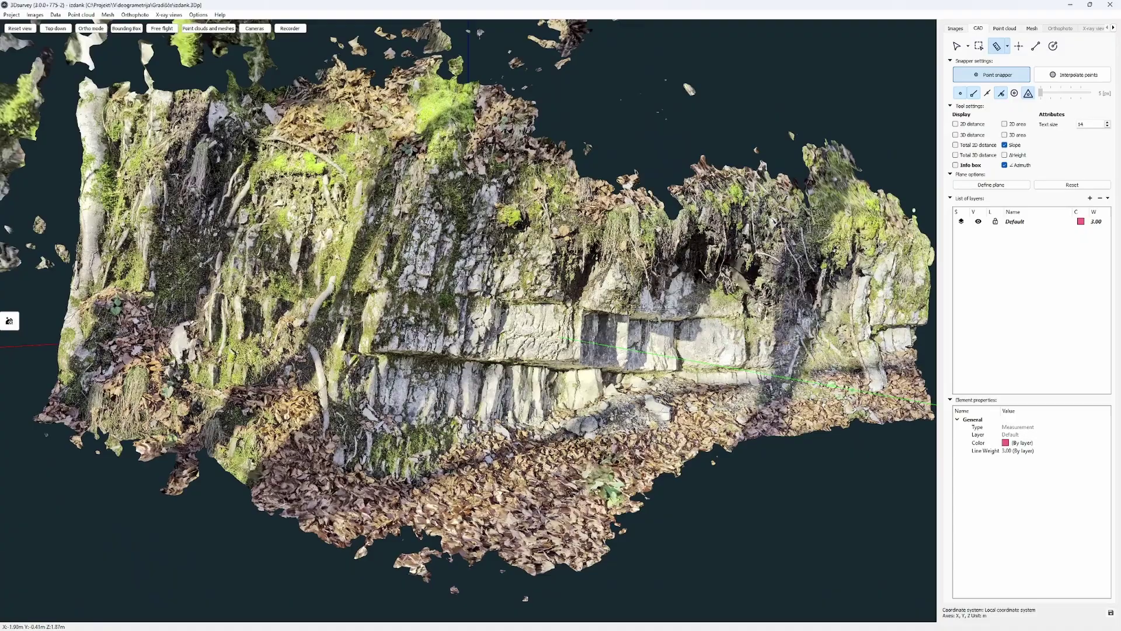
scroll(648, 318, "up", 5)
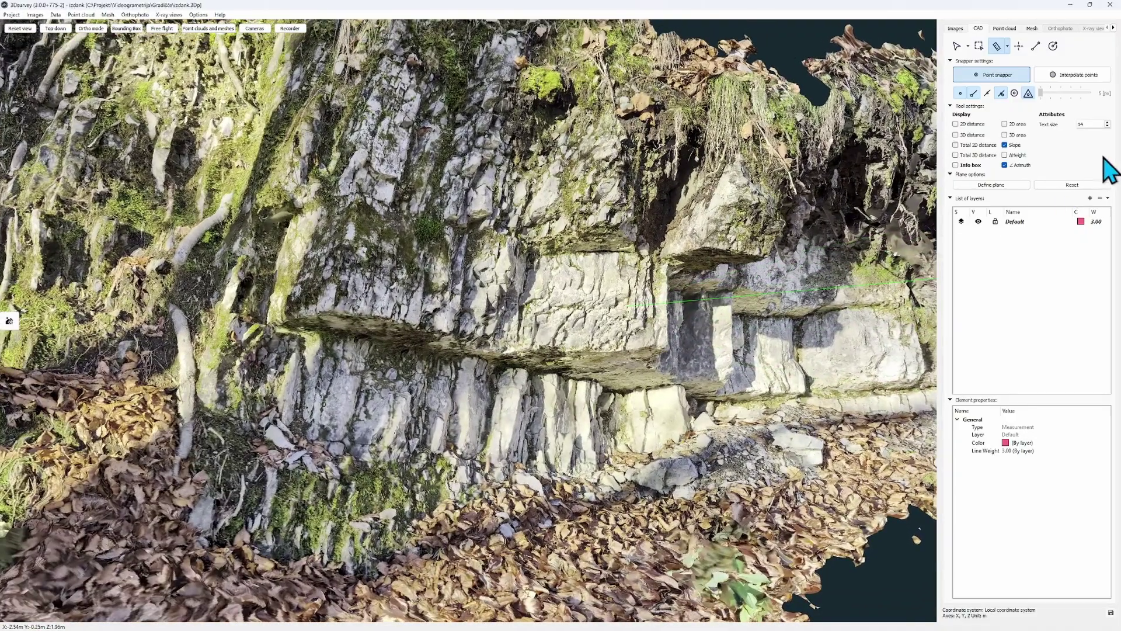
left_click_drag(862, 375, 645, 312)
left_click(608, 299)
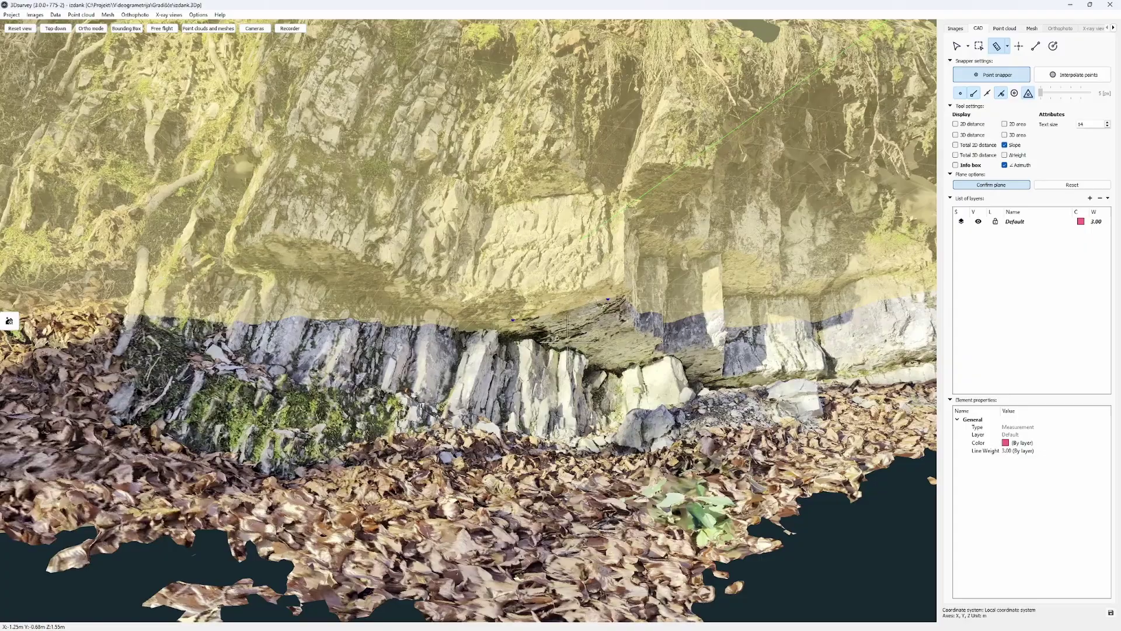
left_click(607, 356)
left_click(648, 343)
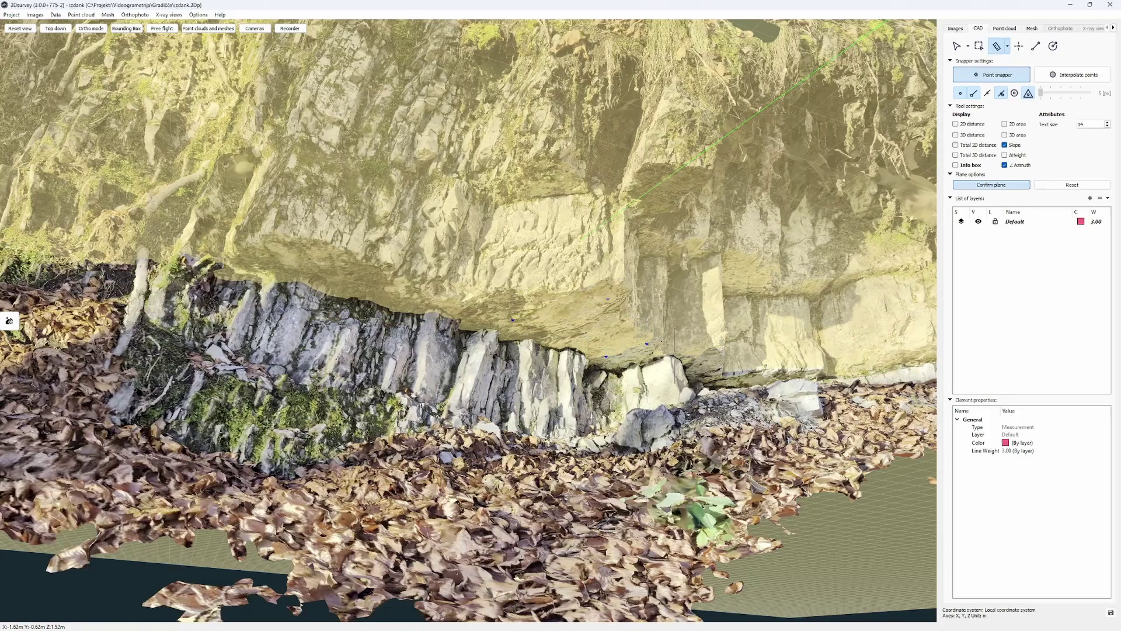
left_click(717, 363)
right_click(707, 361)
left_click_drag(468, 350, 549, 345)
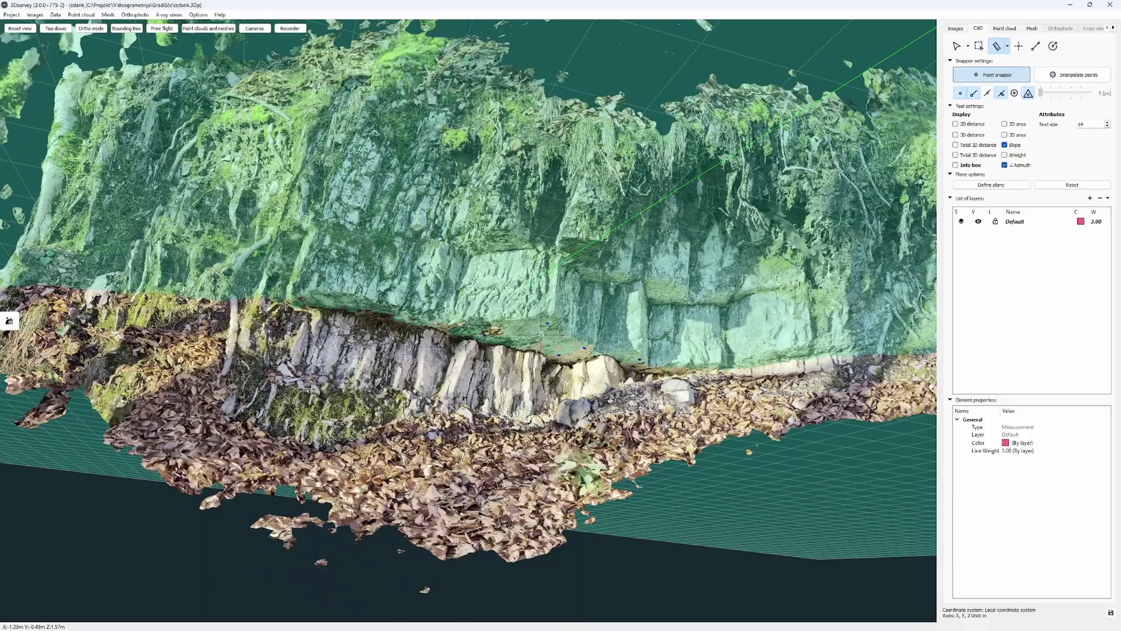
scroll(541, 335, "up", 3)
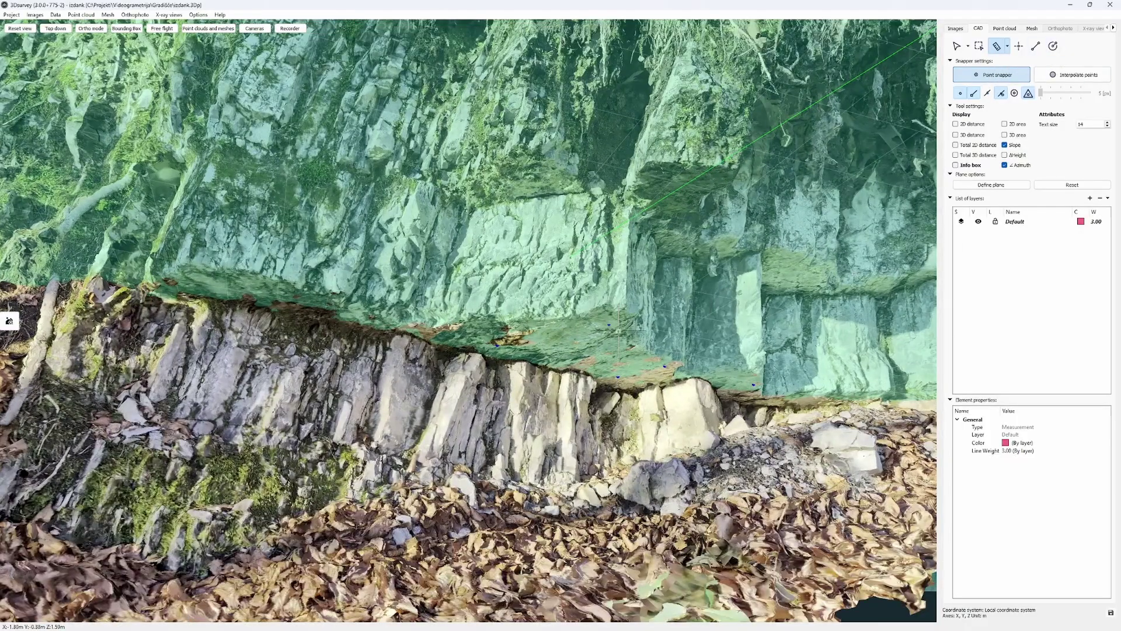
left_click_drag(623, 321, 438, 376)
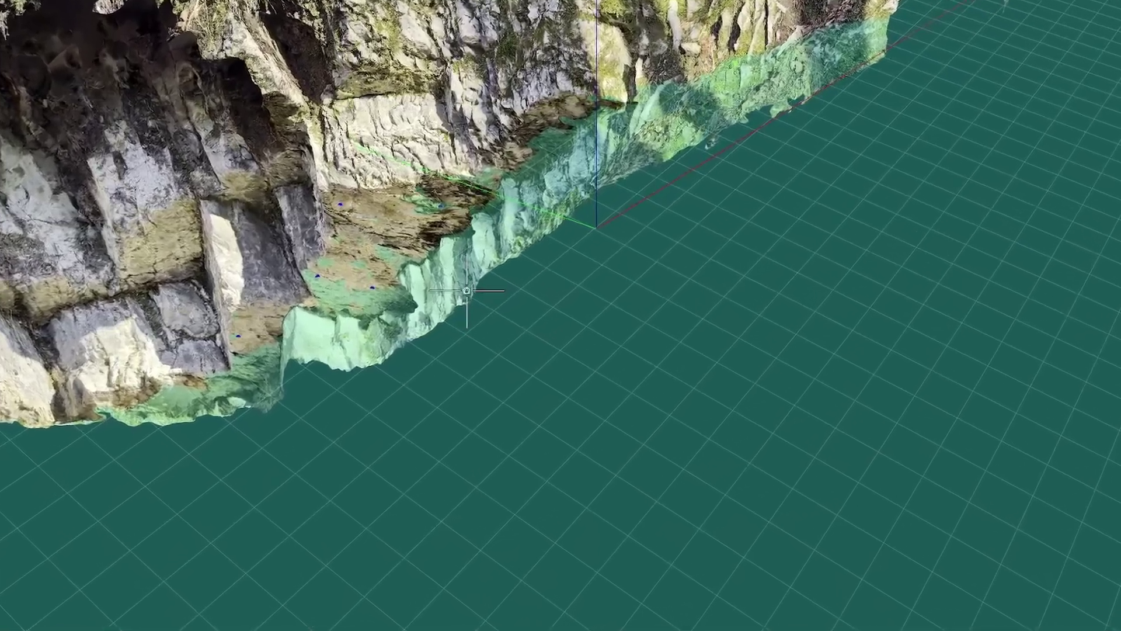
Step: Measure the slope and azimuth on the rock layer's defined plane, from near the rock's lower edge outward onto the open plane
left_click(467, 291)
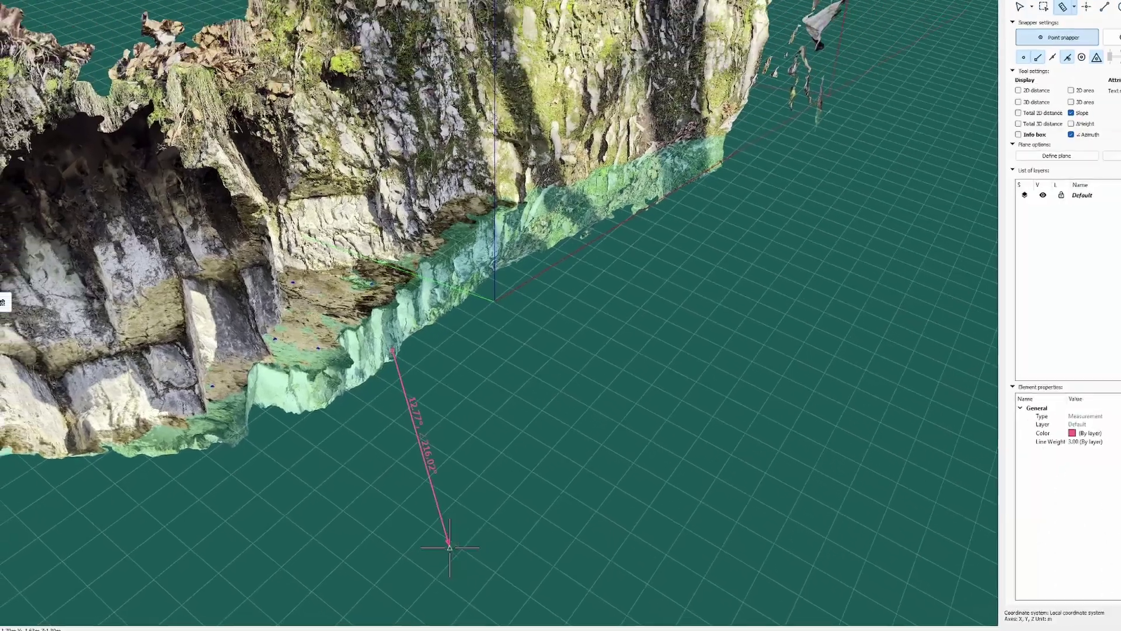
right_click(581, 538)
left_click_drag(880, 324, 668, 380)
left_click_drag(484, 441, 444, 476)
scroll(510, 312, "up", 2)
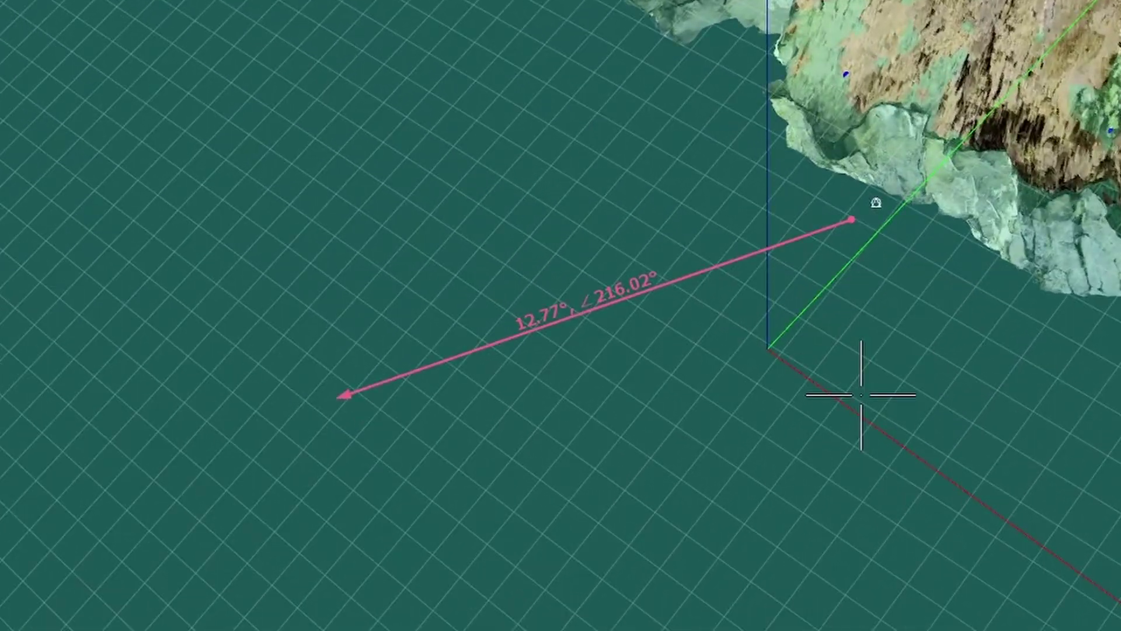
scroll(931, 498, "down", 3)
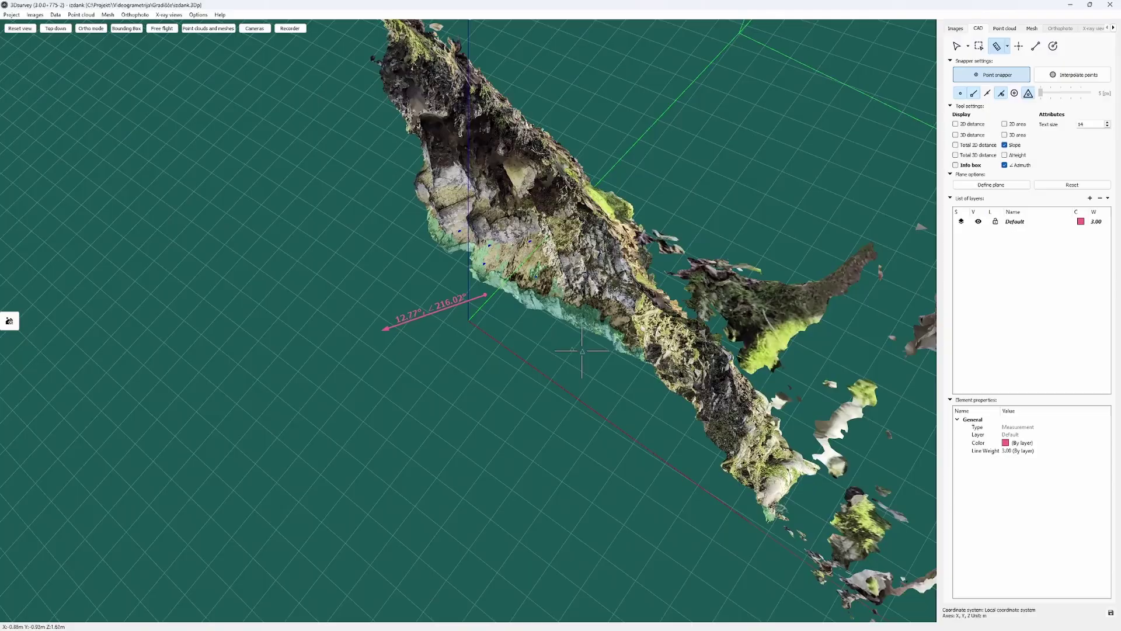
left_click_drag(581, 352, 497, 320)
left_click_drag(578, 233, 672, 187)
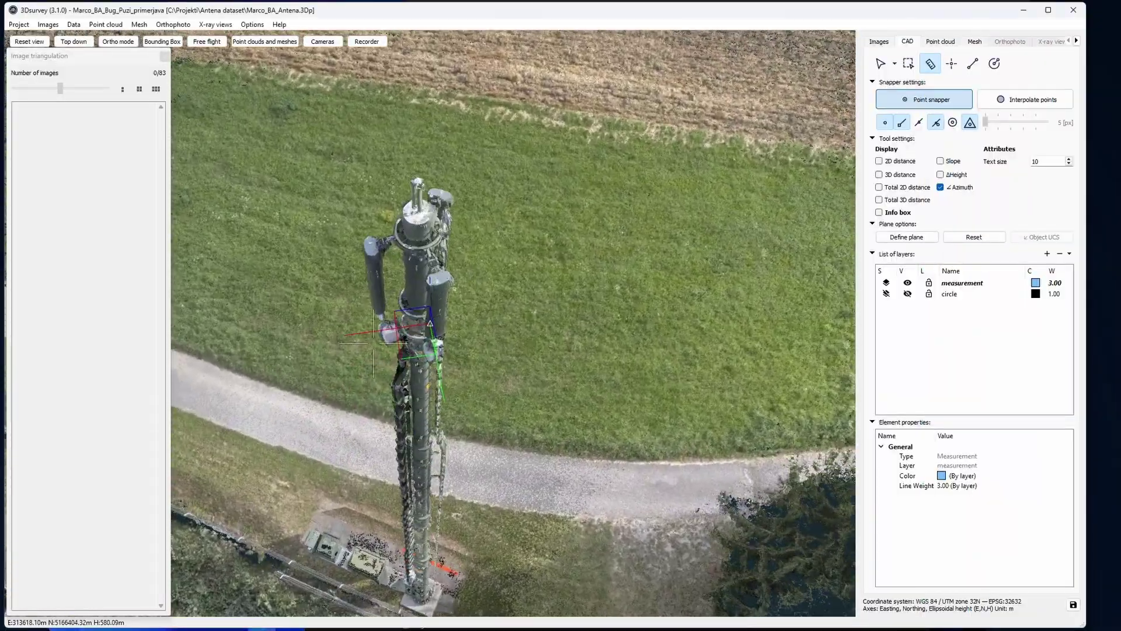
left_click_drag(374, 344, 753, 362)
scroll(351, 333, "up", 3)
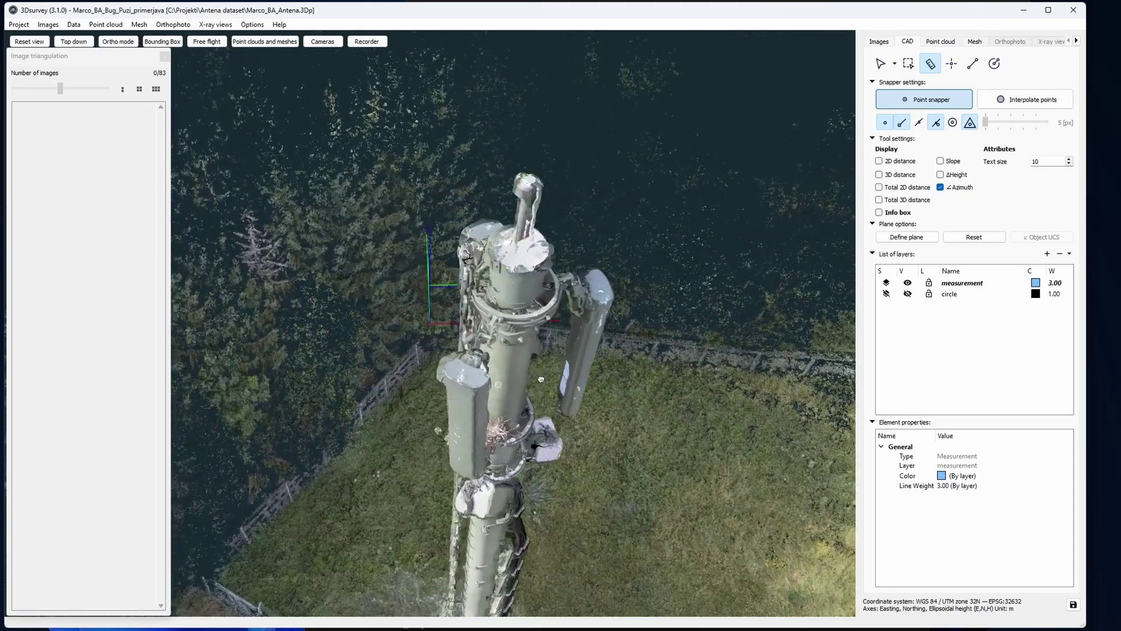
left_click_drag(548, 315, 564, 351)
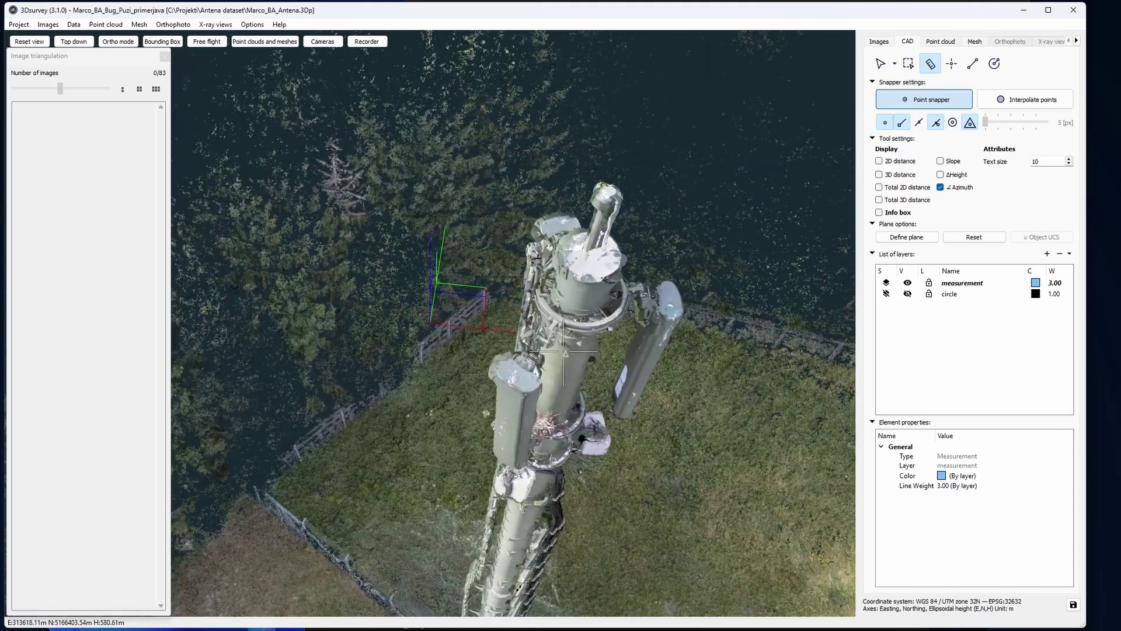
left_click(931, 62)
left_click(508, 412)
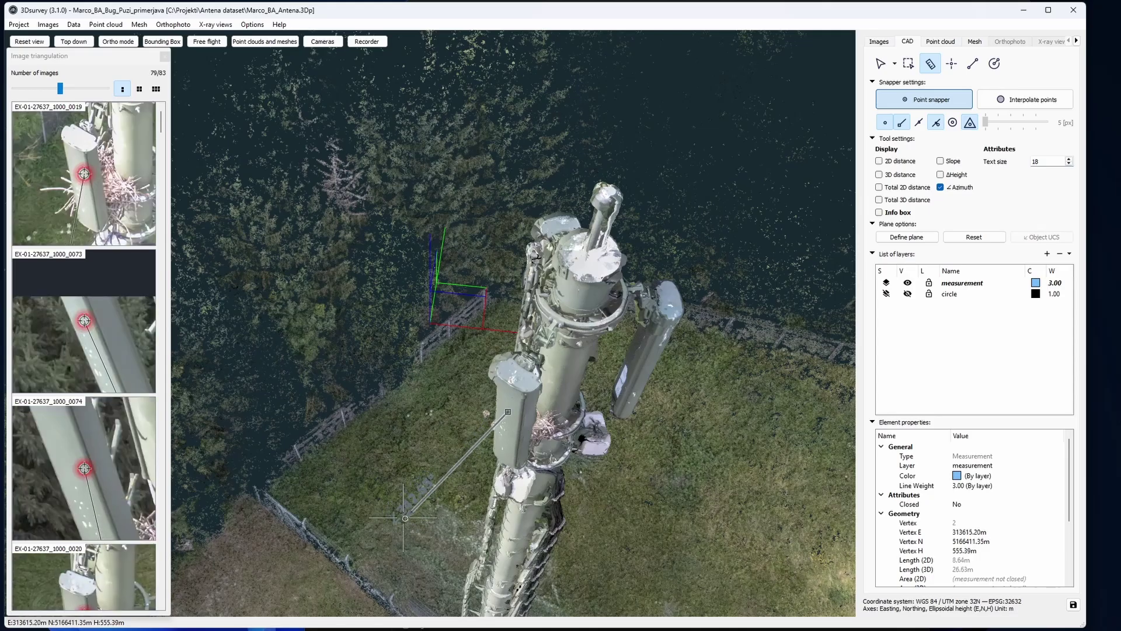
key("Escape")
Step: Show the circle layer around the antenna mast
left_click(907, 294)
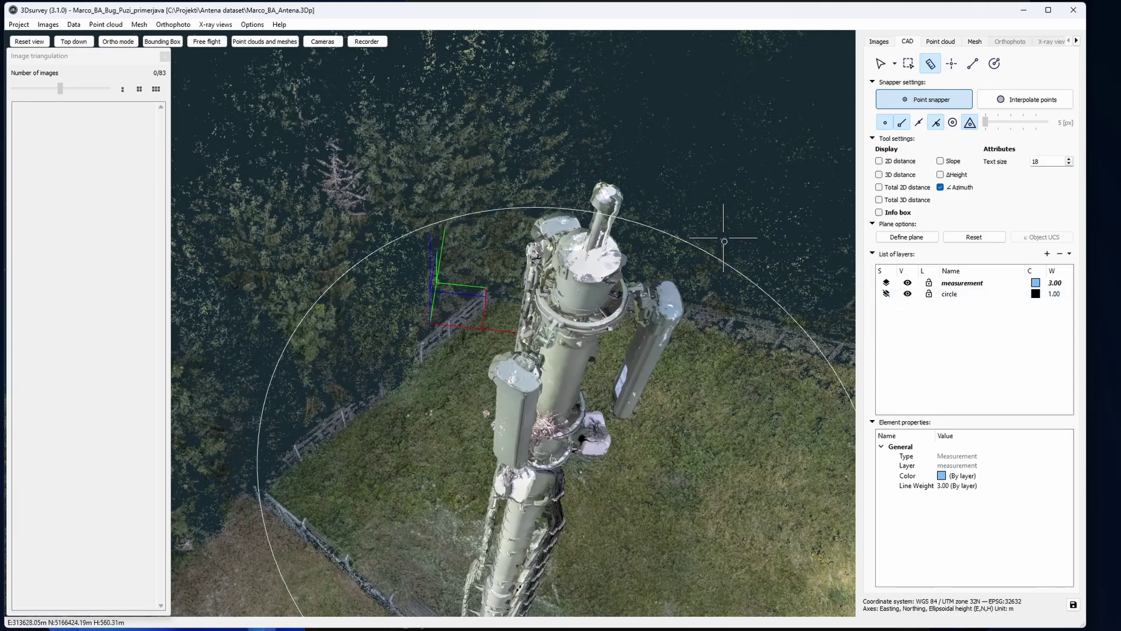
scroll(707, 261, "down", 3)
left_click_drag(725, 238, 701, 275)
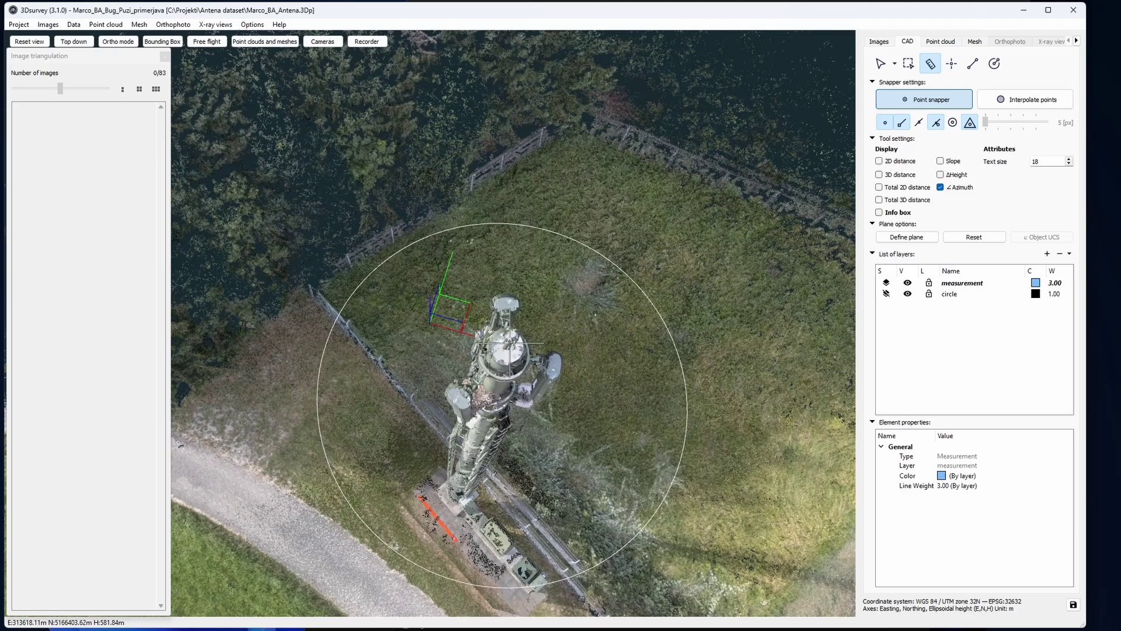
left_click_drag(510, 343, 506, 366)
Step: Measure the azimuths of the three antenna panels, each from the mast's top centre past the panel to the surrounding circle
left_click(510, 378)
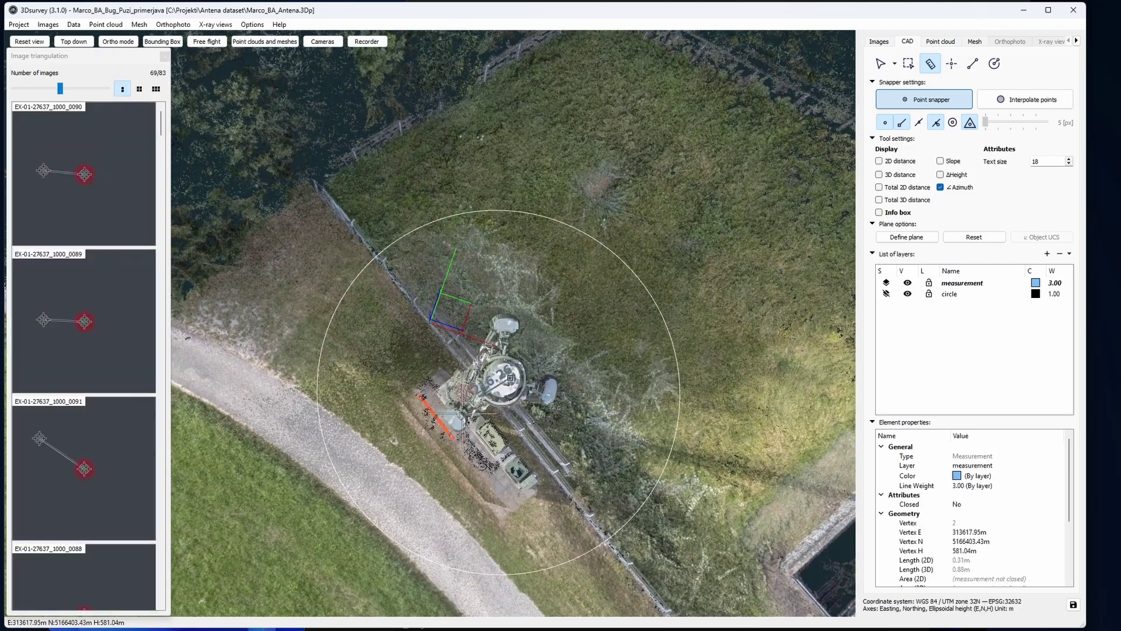
left_click(353, 494)
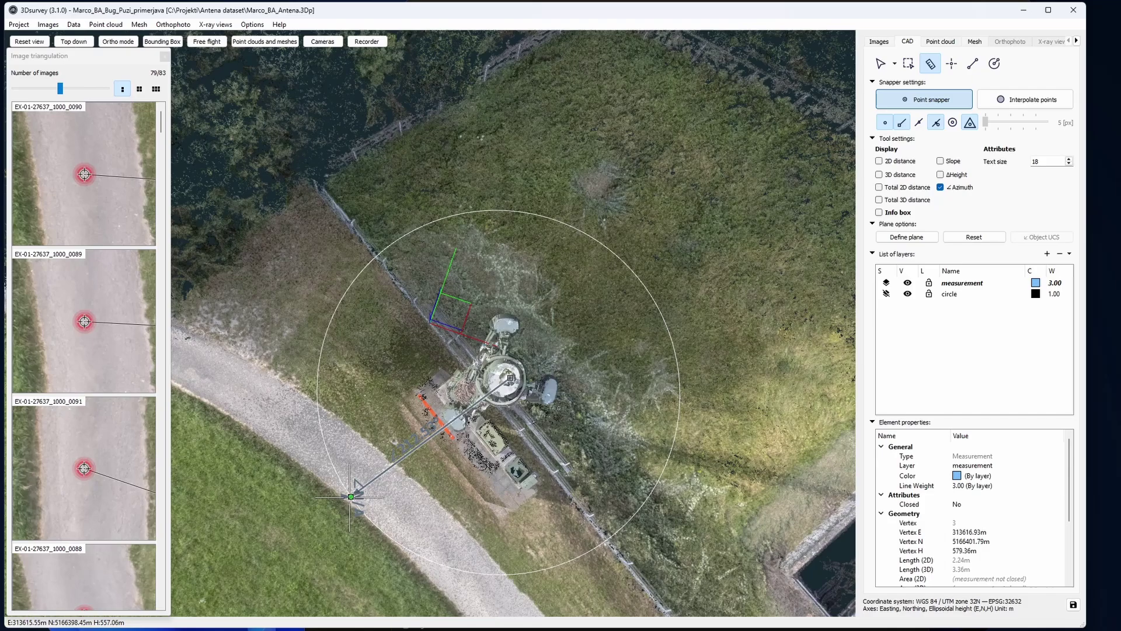
left_click(511, 378)
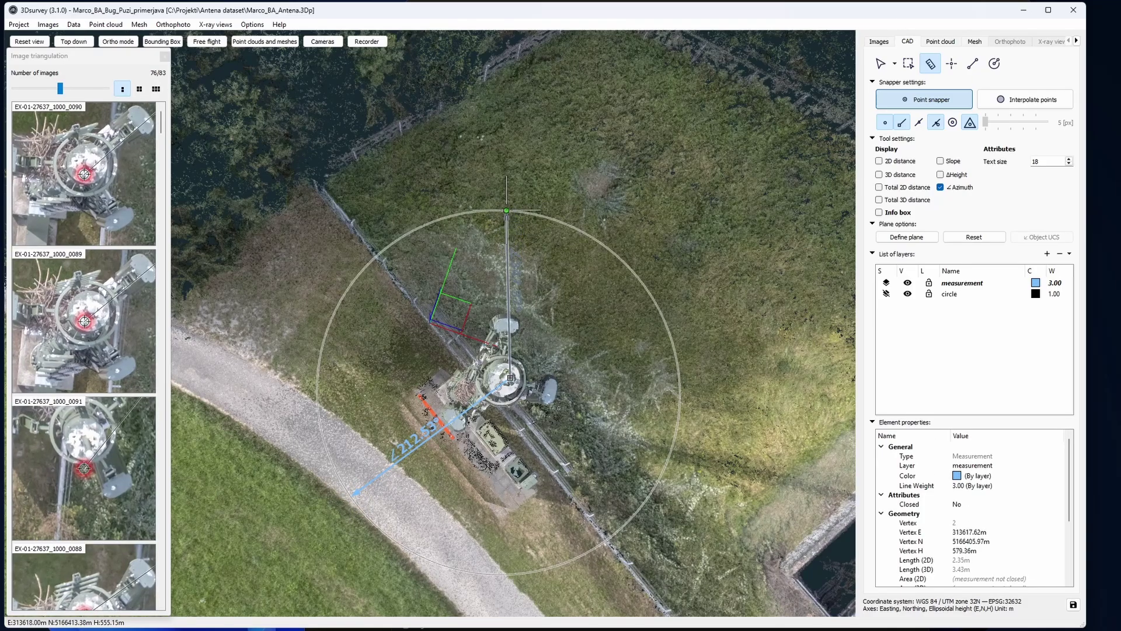
left_click(507, 210)
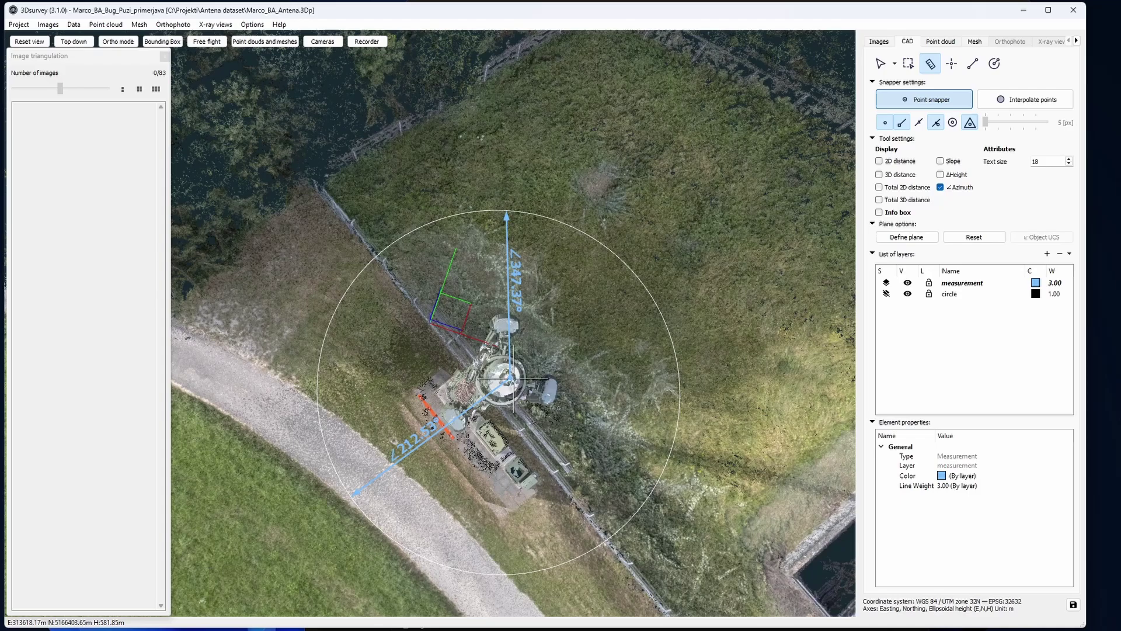
left_click(510, 378)
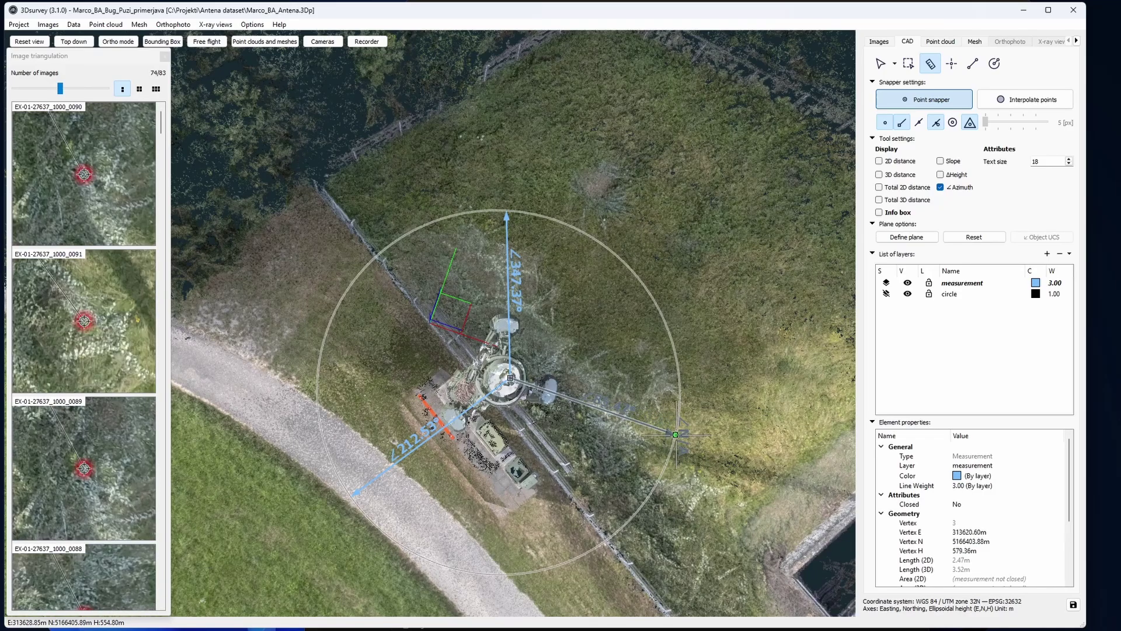
left_click(675, 435)
Step: Examine the three azimuth arrows from straight above with ortho mode on and off, and from oblique angles around the mast
left_click(74, 42)
left_click(118, 41)
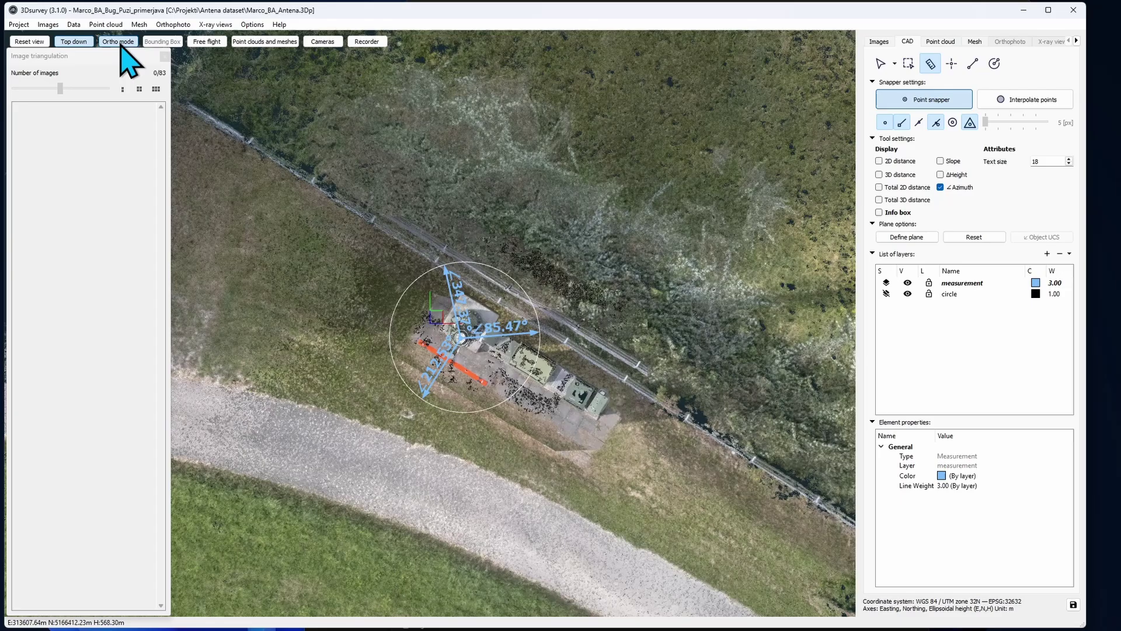
scroll(450, 377, "up", 2)
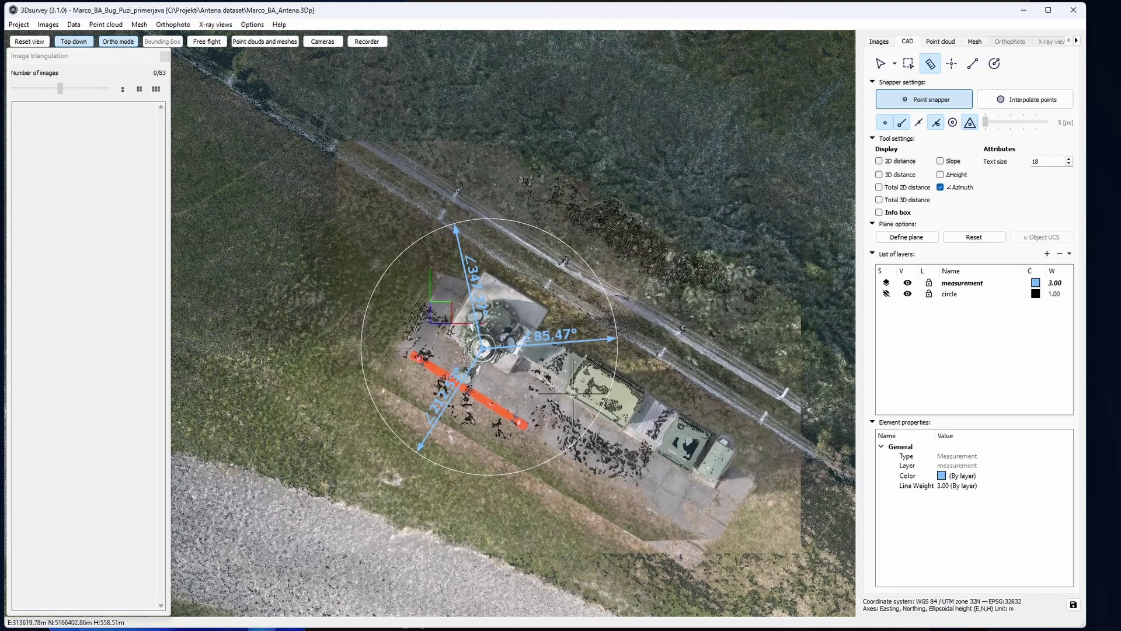
left_click(120, 43)
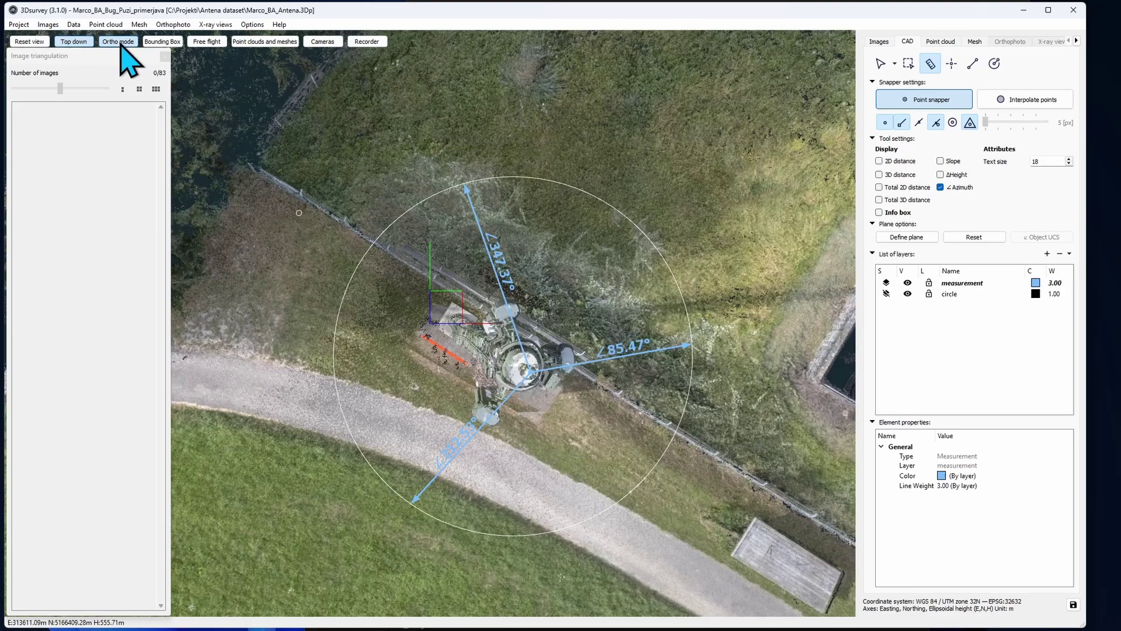
left_click_drag(318, 194, 364, 118)
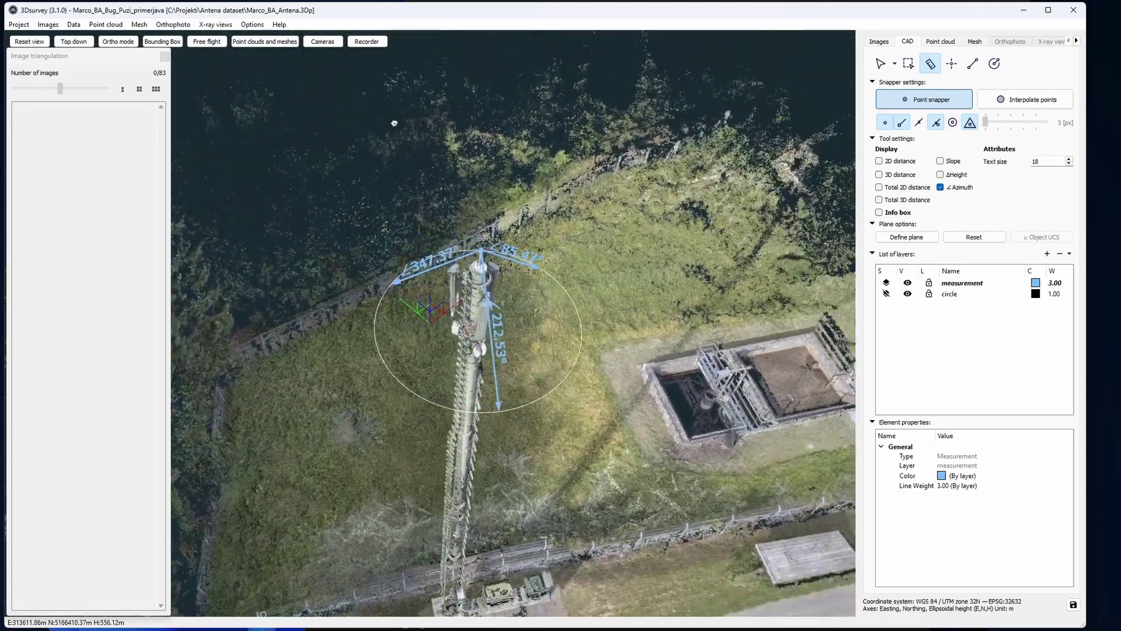
middle_click_drag(394, 123, 438, 172)
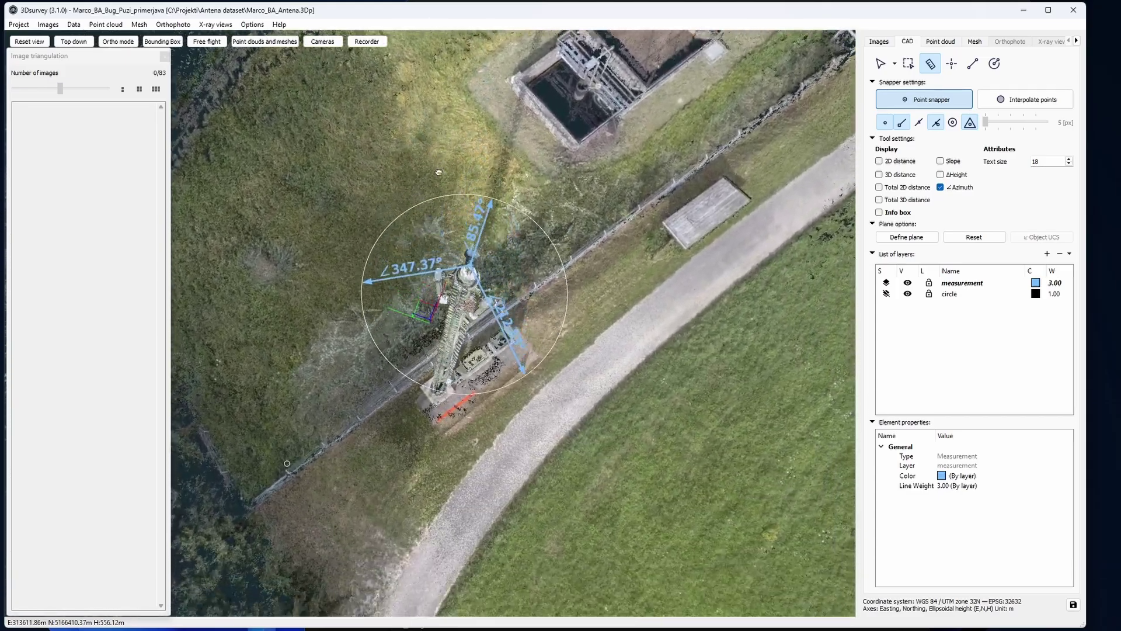